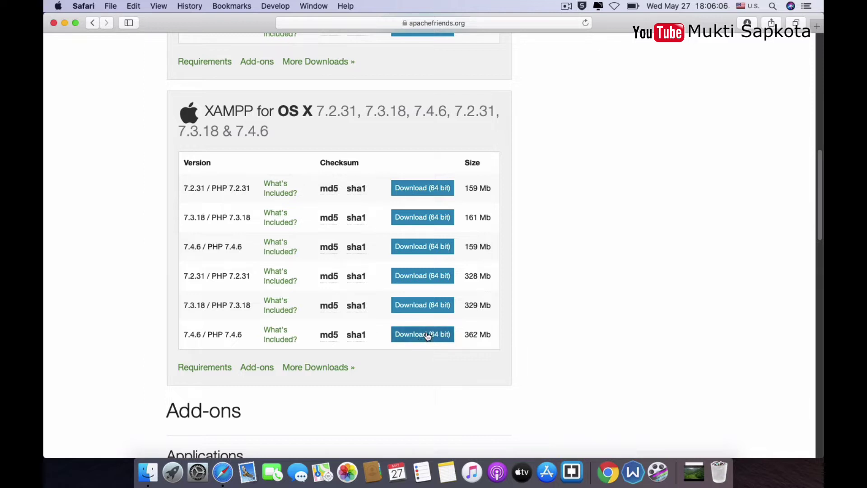
Step: Go back to the XAMPP home page and open the Downloads folder in Finder
scroll(296, 256, up, 10)
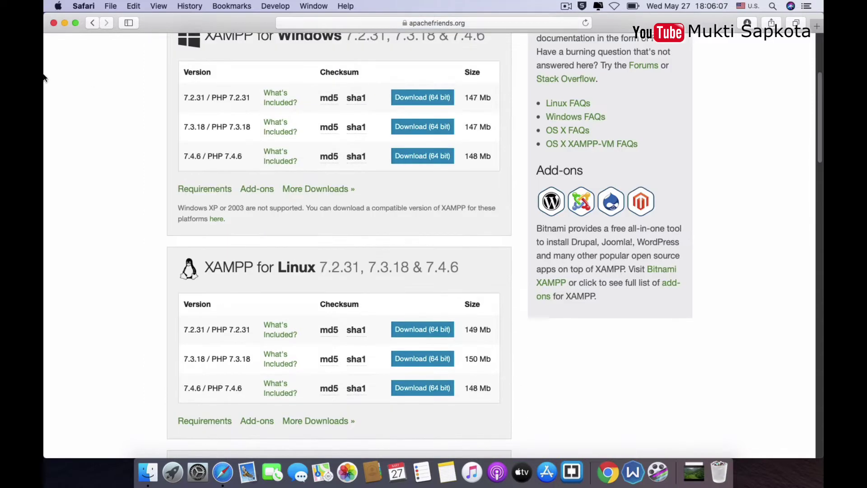
click(92, 22)
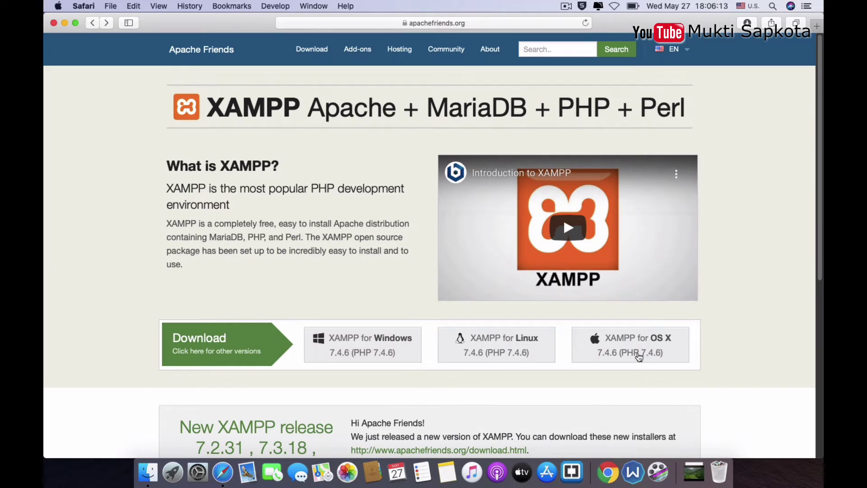
right_click(695, 470)
click(705, 429)
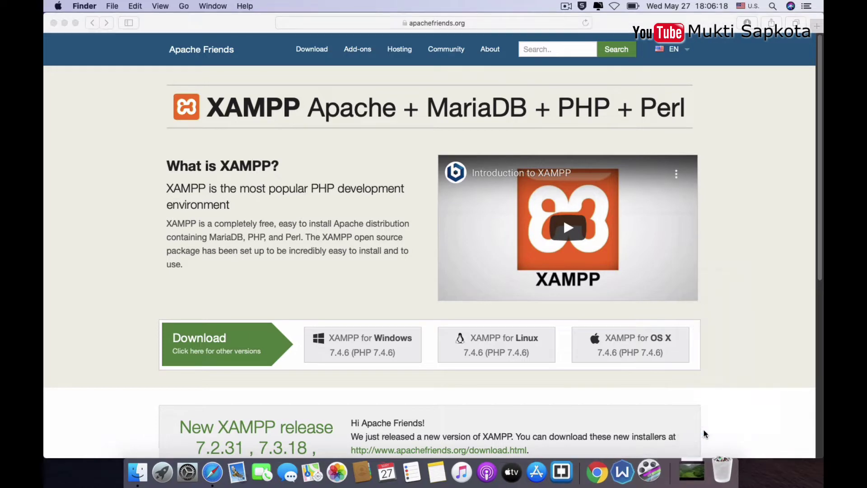
Step: Check the file size of xampp-osx-7.4.6-0-vm.dmg in its file information, and close the information window
click(536, 317)
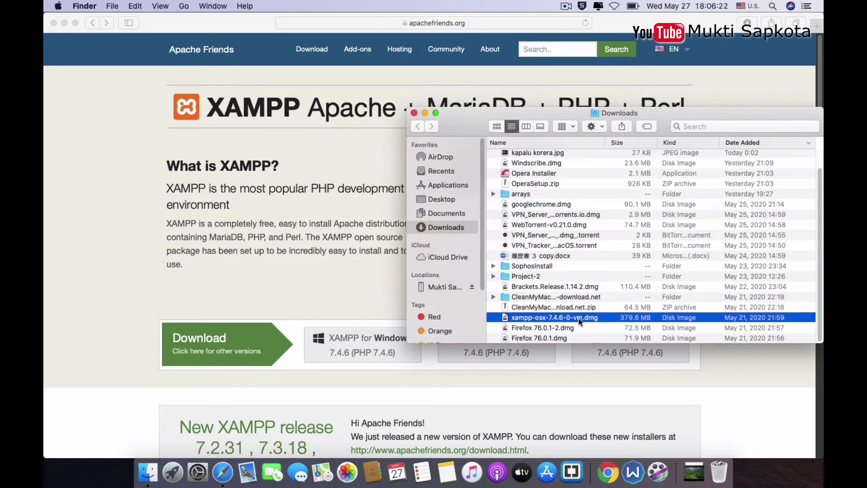
double_click(561, 317)
right_click(561, 317)
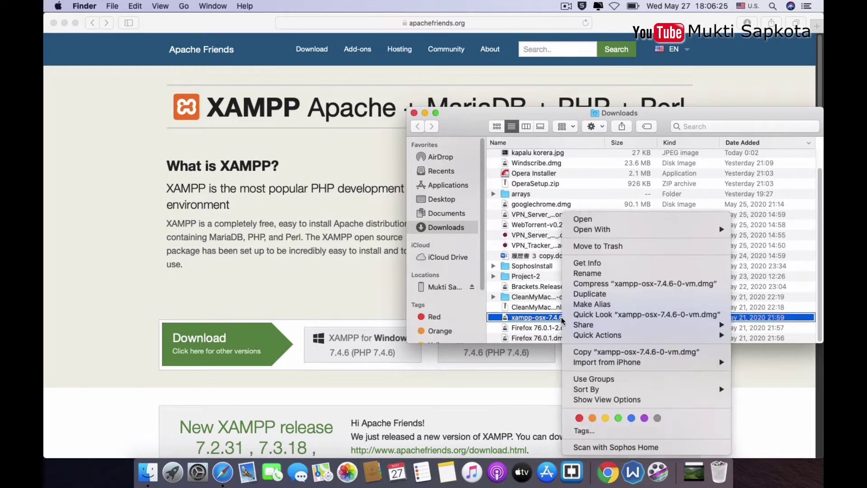
click(601, 263)
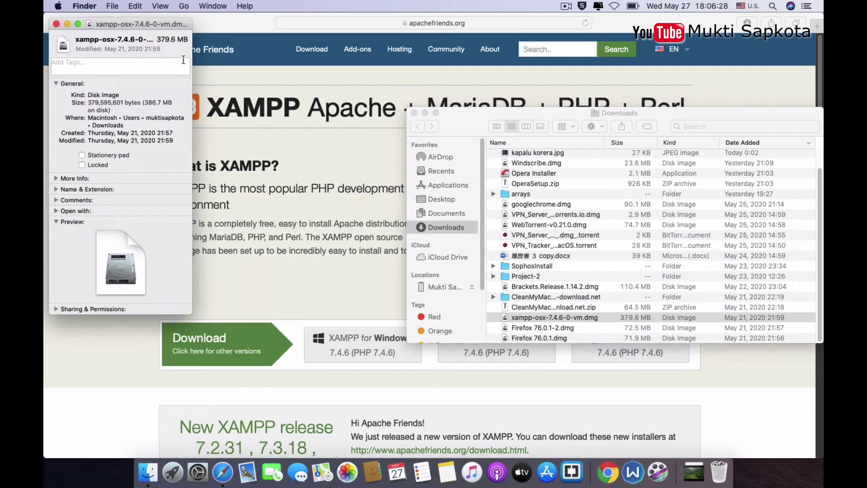
drag(156, 40, 168, 40)
shift+click(175, 40)
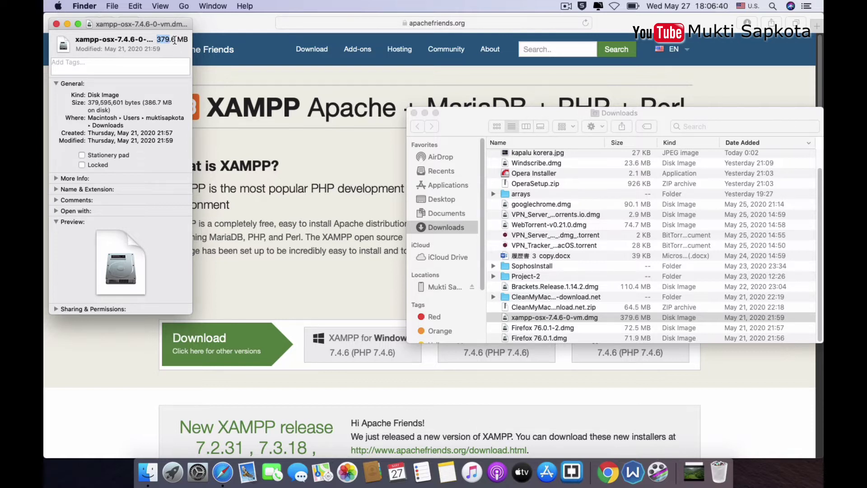
click(56, 24)
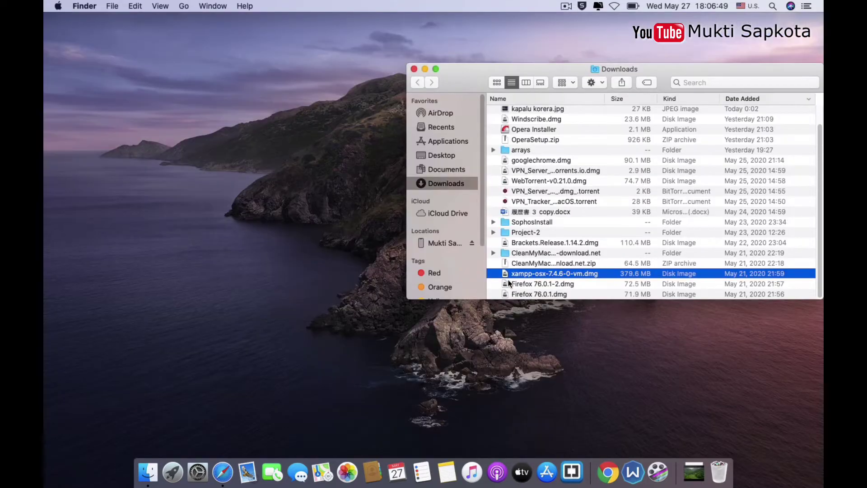
Step: Open the xampp-osx-7.4.6-0-vm.dmg disk image and show the Applications folder above its window
double_click(540, 273)
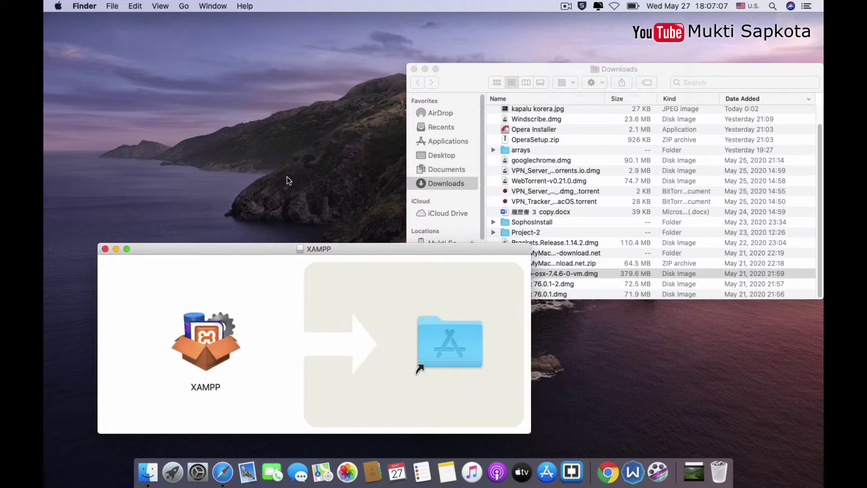
click(135, 28)
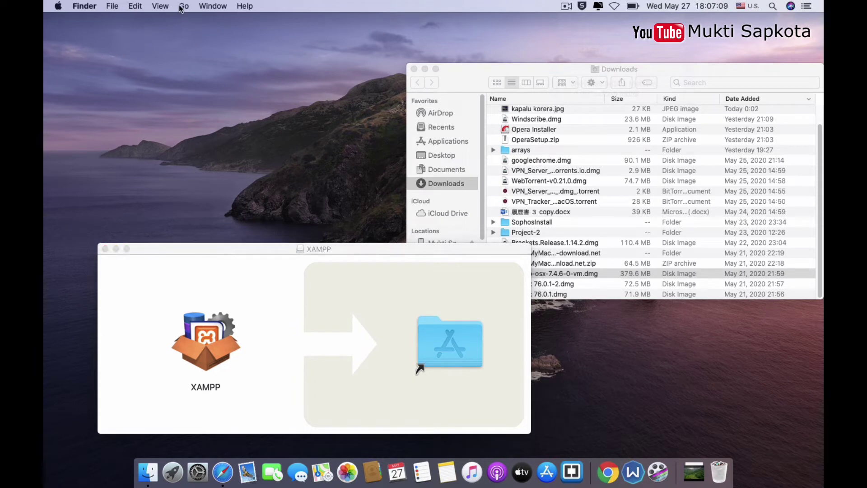
click(183, 6)
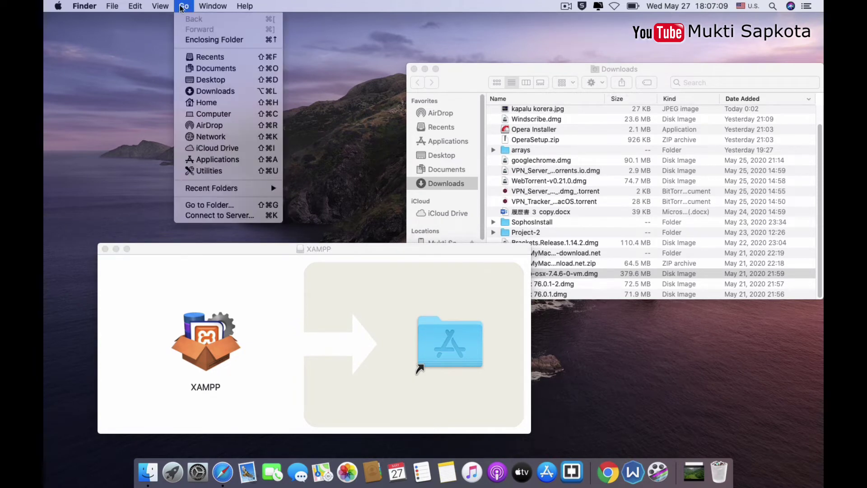
click(216, 160)
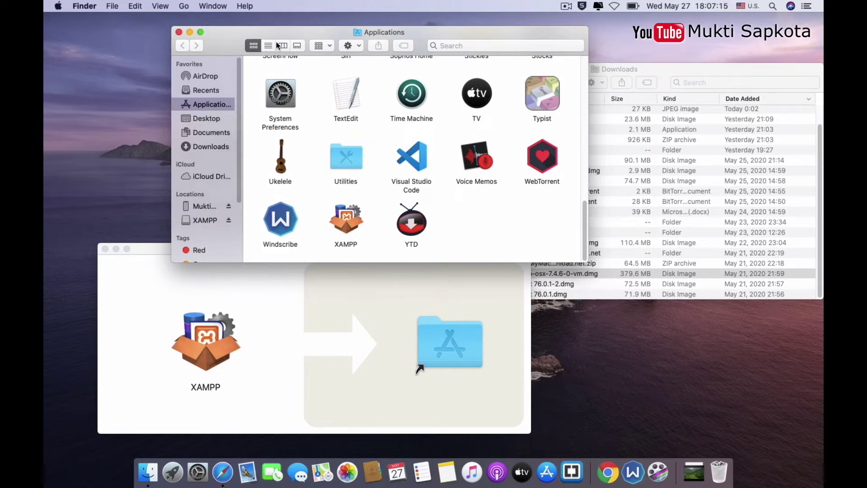
drag(275, 38, 270, 25)
Step: Try to copy XAMPP into the Applications folder, decline replacing the existing copy, and close the disk image window
drag(228, 335, 448, 338)
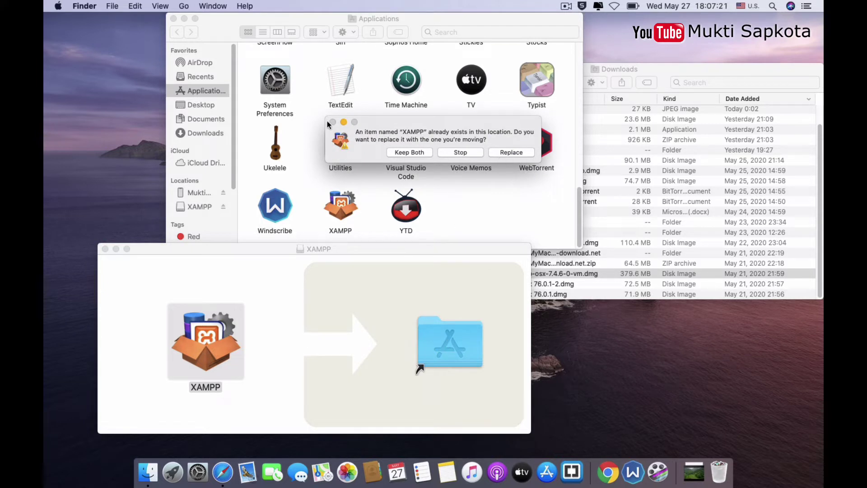
click(470, 153)
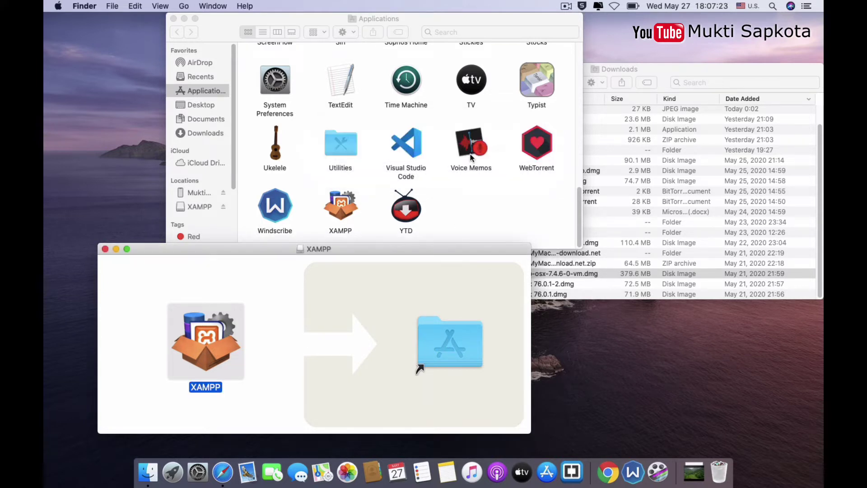
click(105, 249)
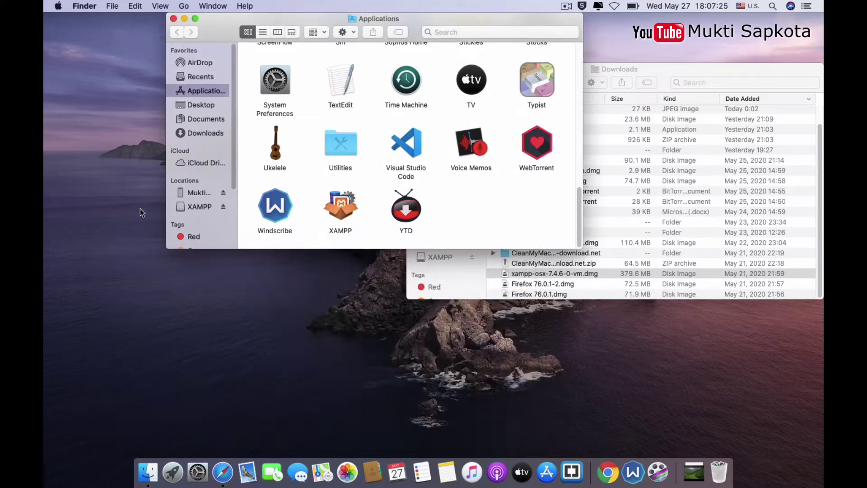
Step: Close the open Finder windows and load localhost in Safari
alt+click(174, 21)
click(222, 472)
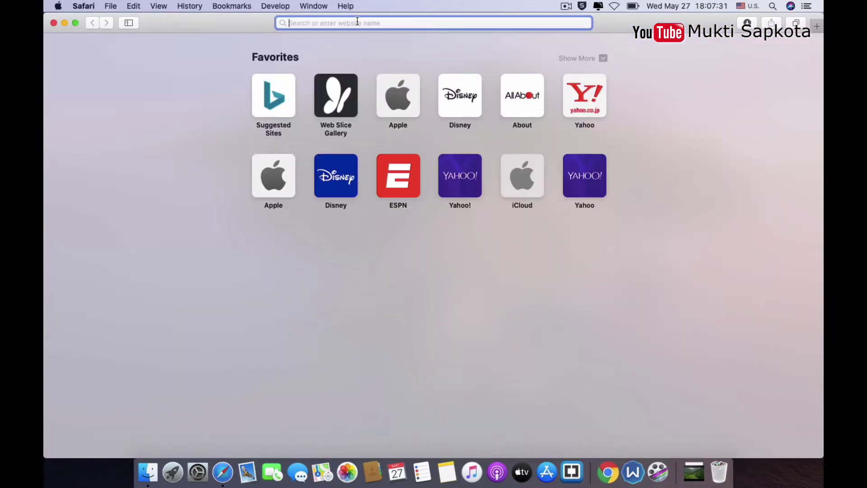
text(localhost)
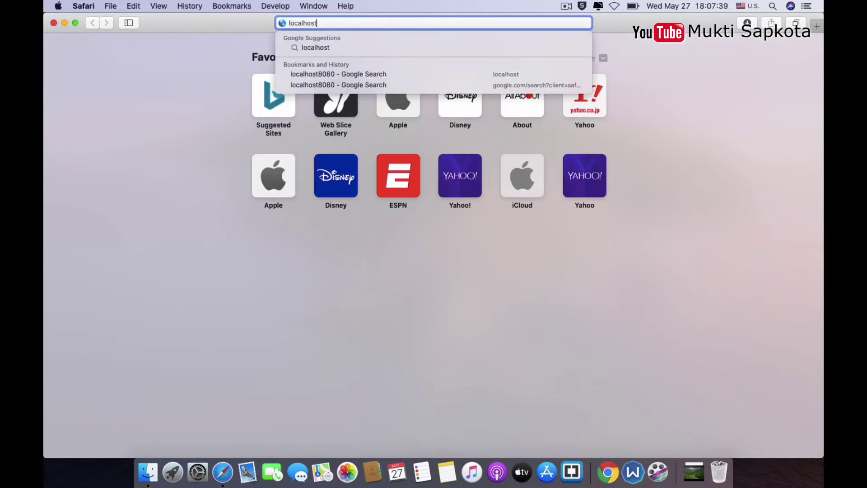
key(Return)
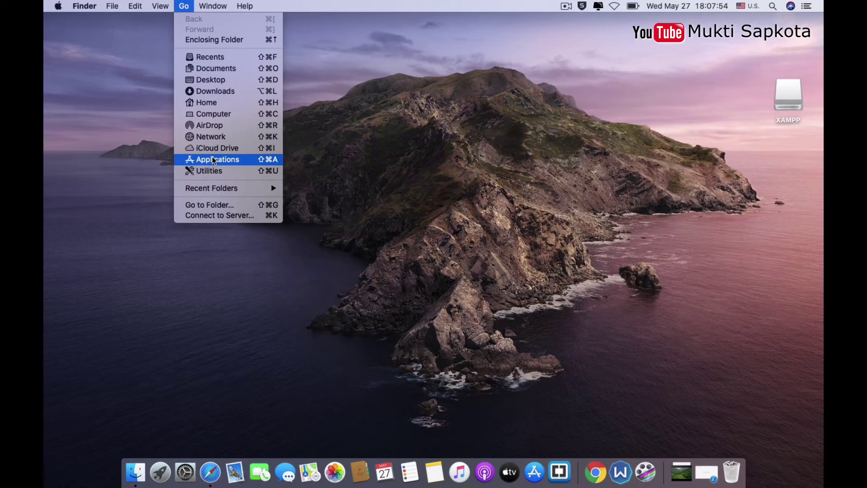
Step: Launch XAMPP from the Applications folder, close the folder window, and start the XAMPP stack
click(214, 161)
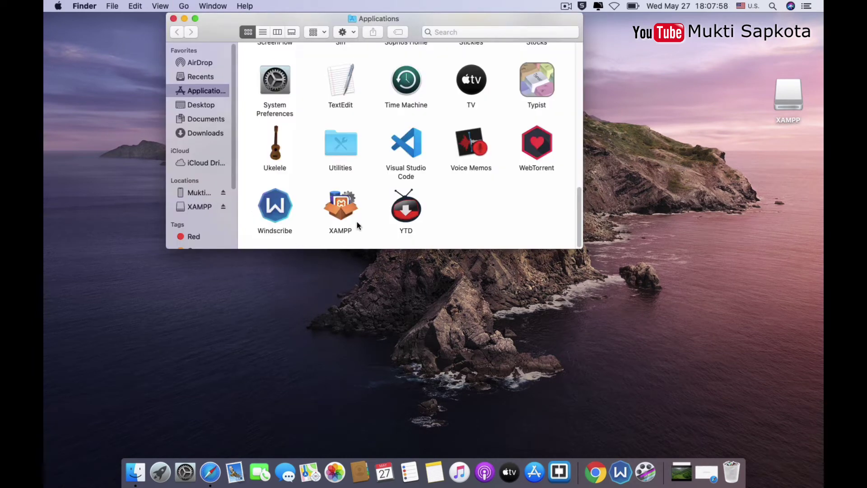
double_click(334, 206)
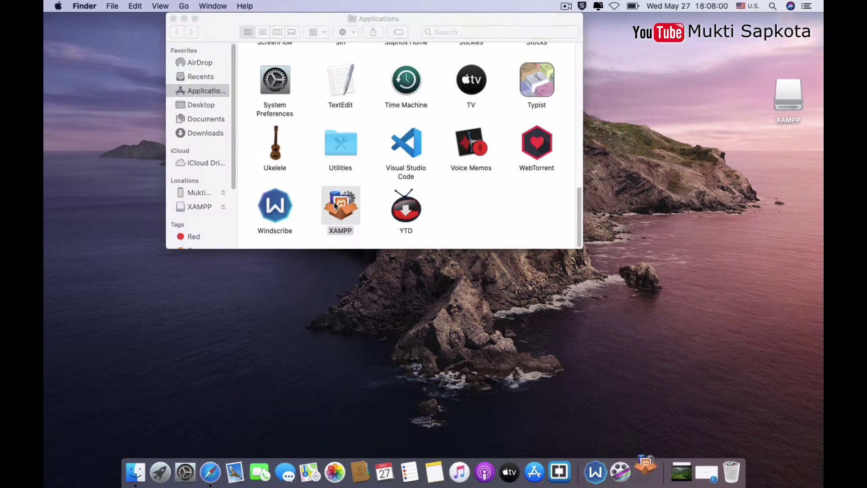
click(174, 18)
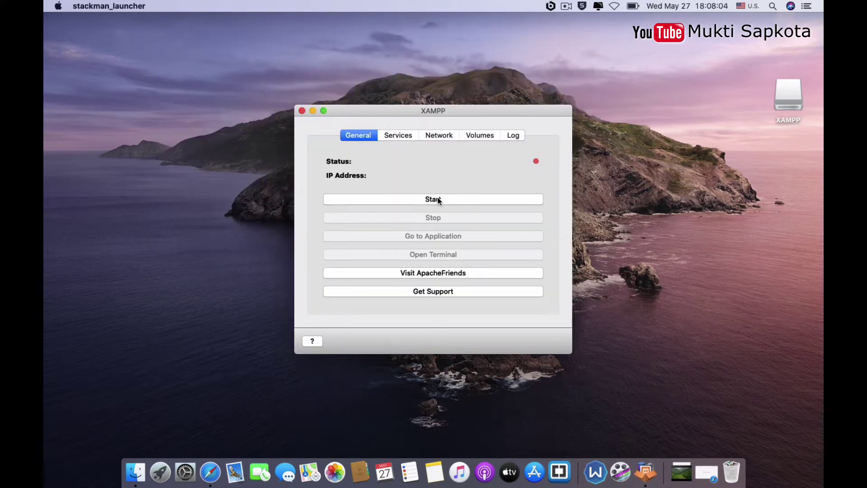
click(424, 200)
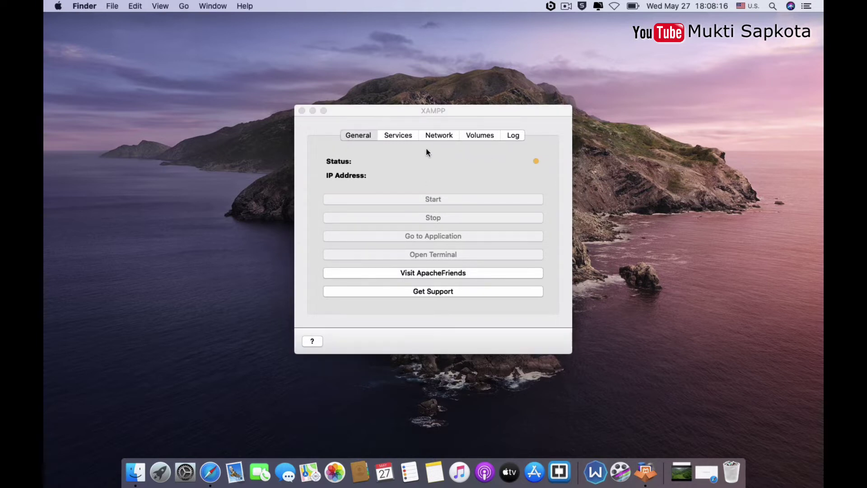
Step: Review the stack's status, services, port forwarding rules, data volumes and log in the XAMPP manager
click(398, 136)
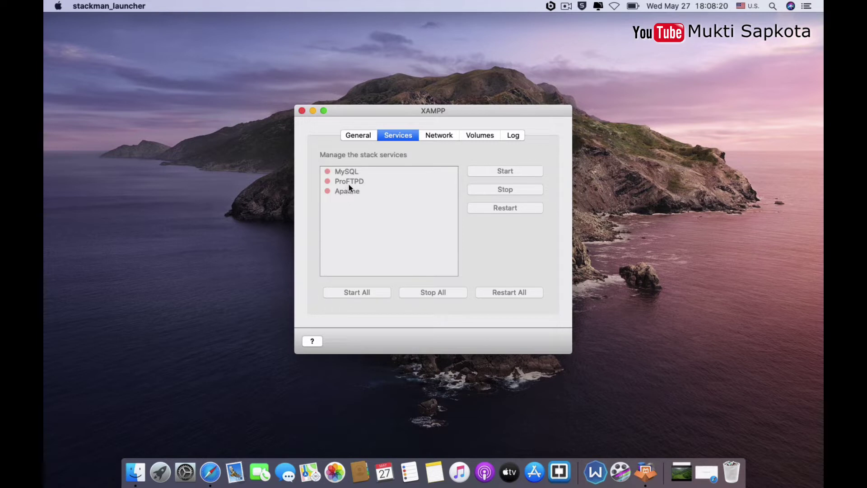
click(432, 137)
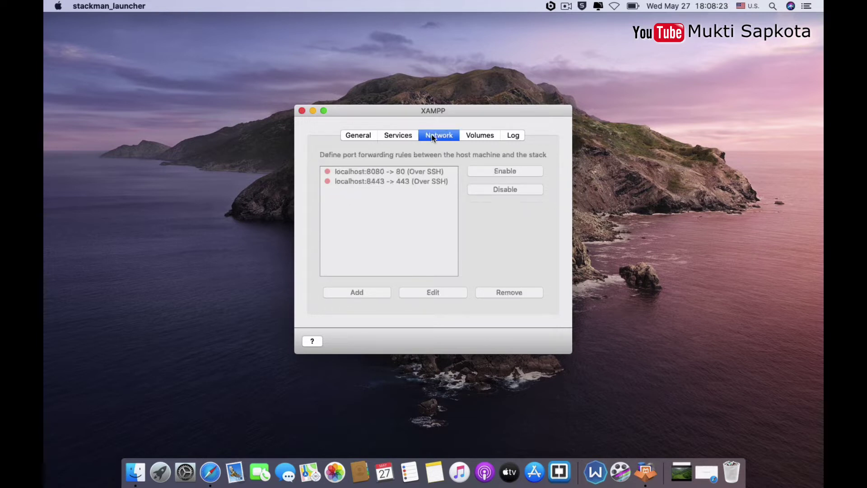
click(489, 134)
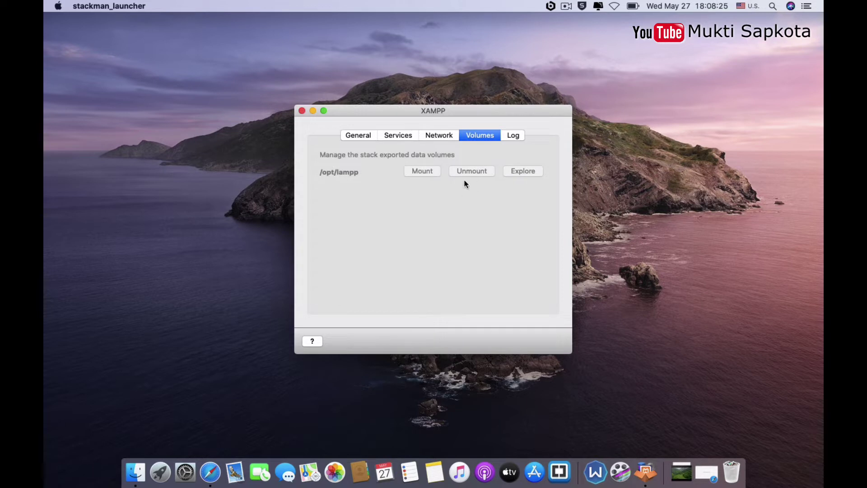
click(510, 135)
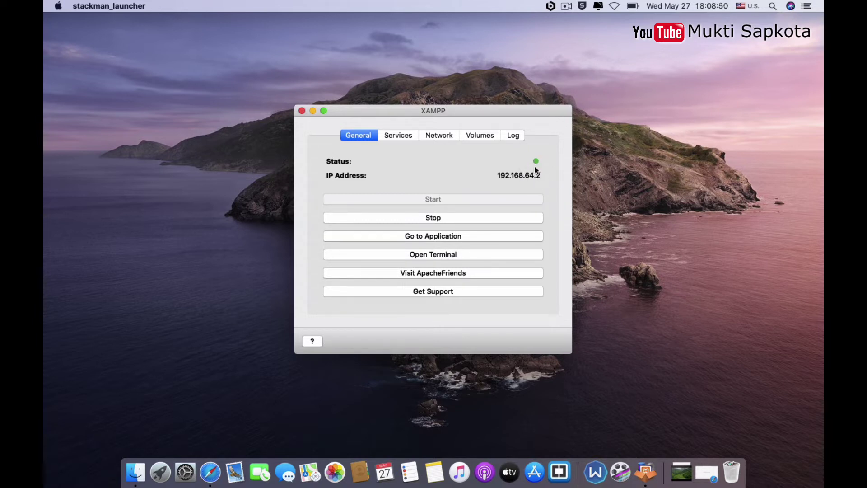
click(405, 134)
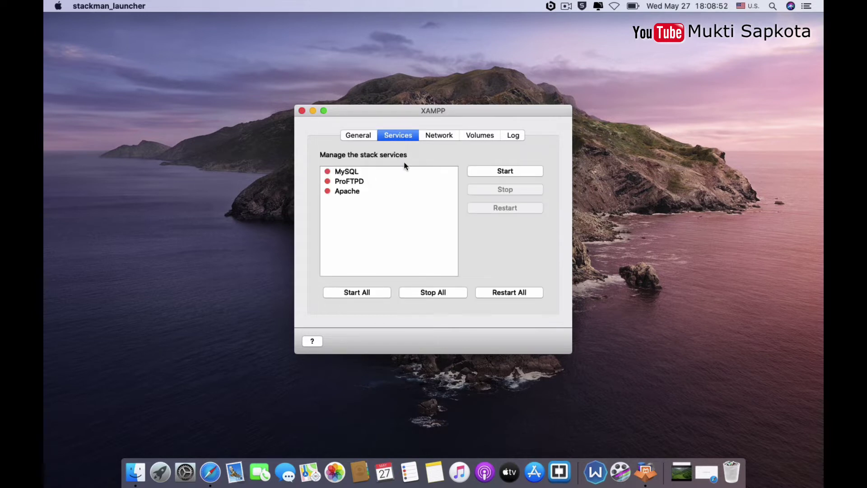
click(479, 137)
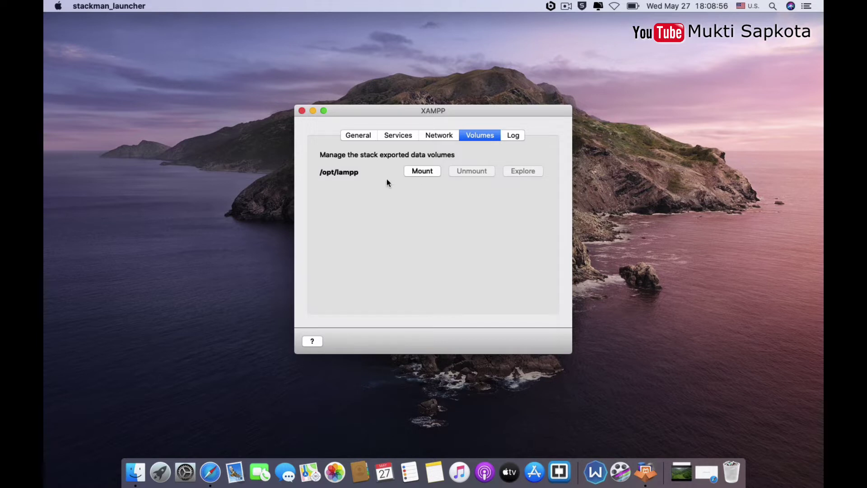
Step: Open a Finder window beside the XAMPP manager and mount the /opt/lampp volume
click(184, 470)
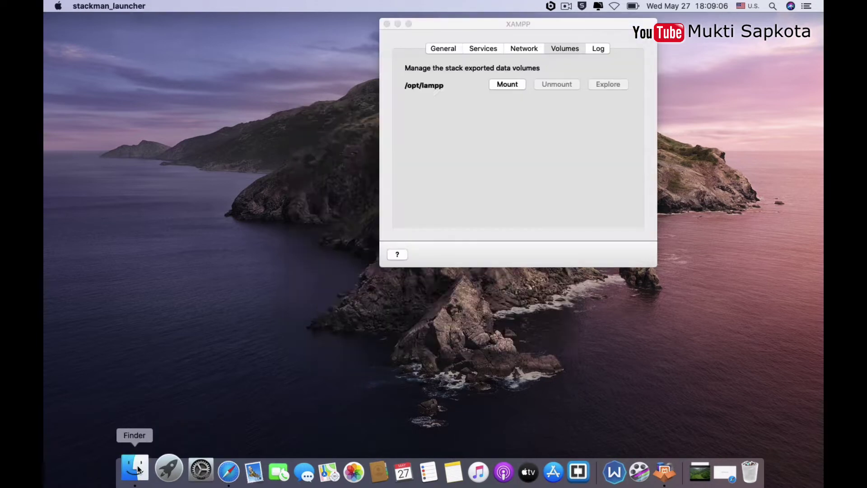
click(133, 470)
drag(290, 77, 250, 74)
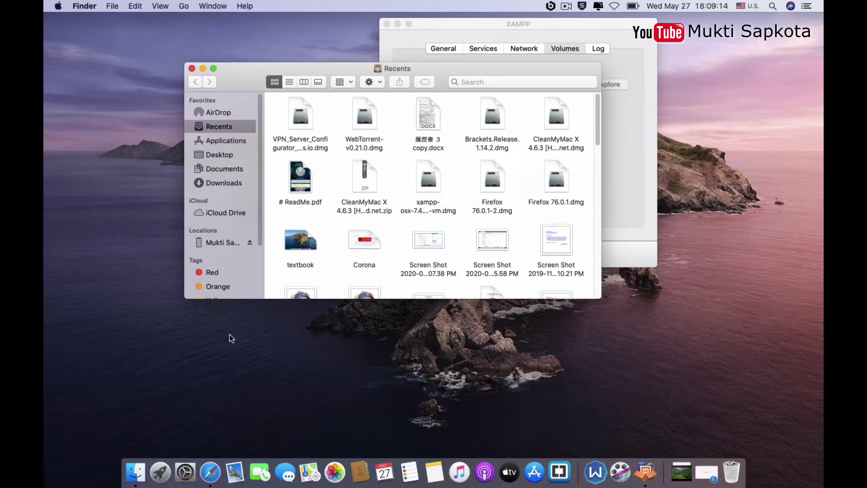
click(609, 191)
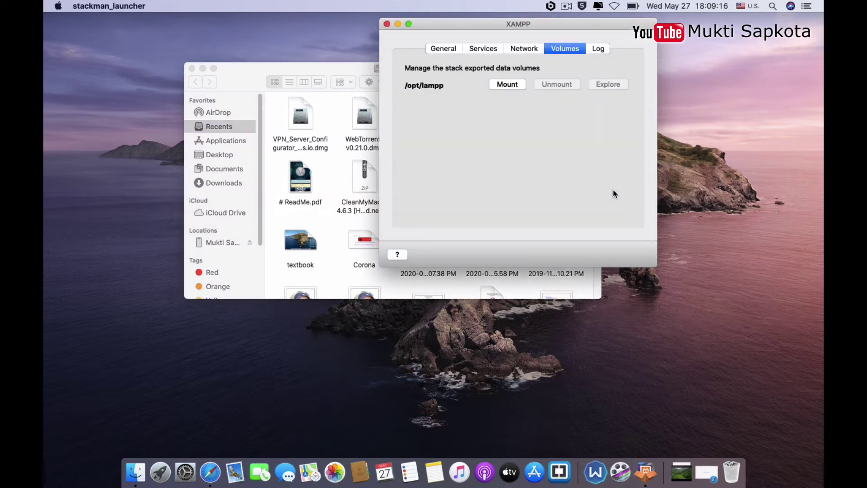
click(517, 85)
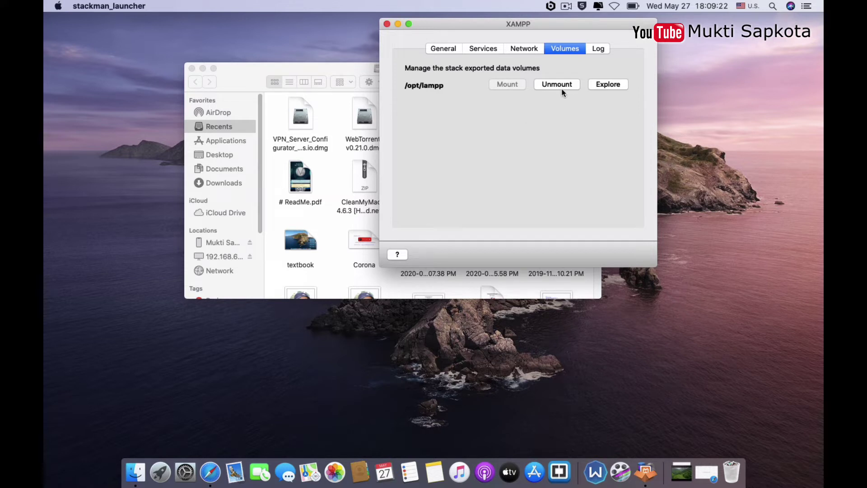
Step: Check the stack log and enable the localhost:8080 -> 80 (Over SSH) port forwarding rule
click(599, 48)
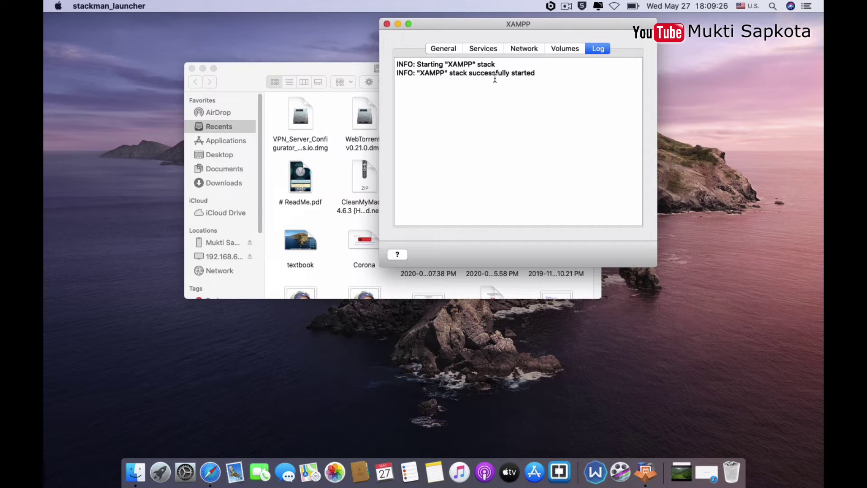
click(525, 50)
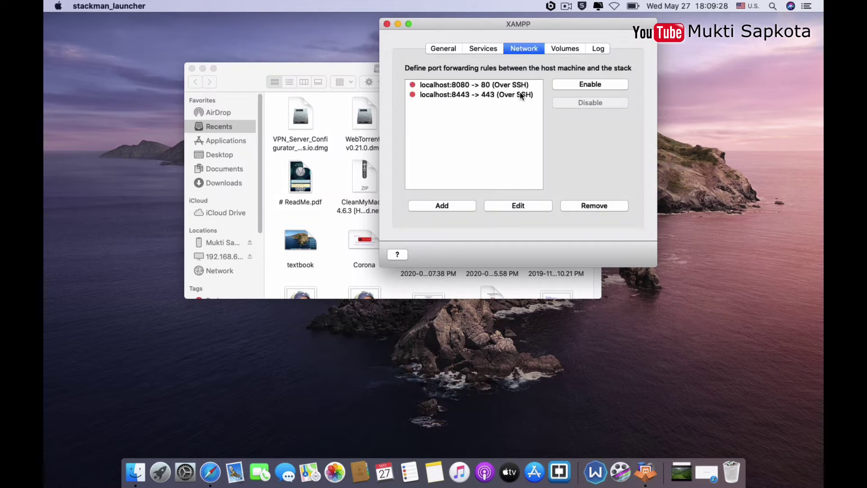
click(499, 86)
click(587, 86)
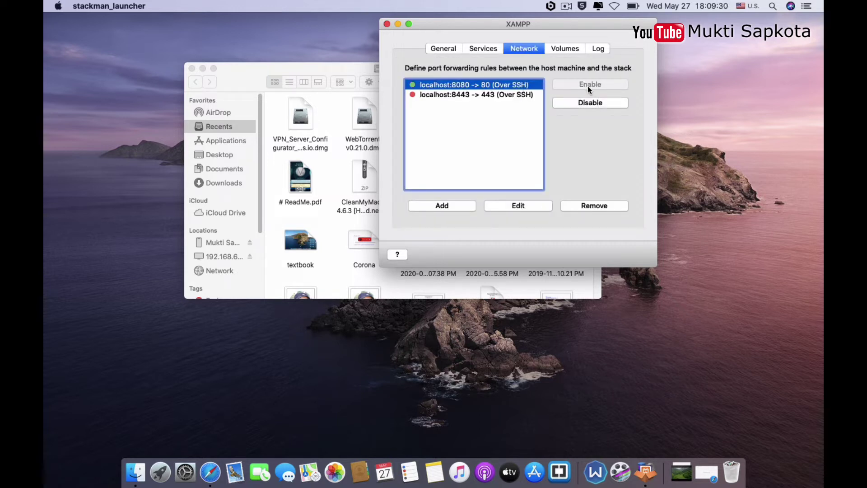
Step: Enable the localhost:8443 -> 443 (Over SSH) port forwarding rule and check the stack services
click(484, 95)
click(593, 88)
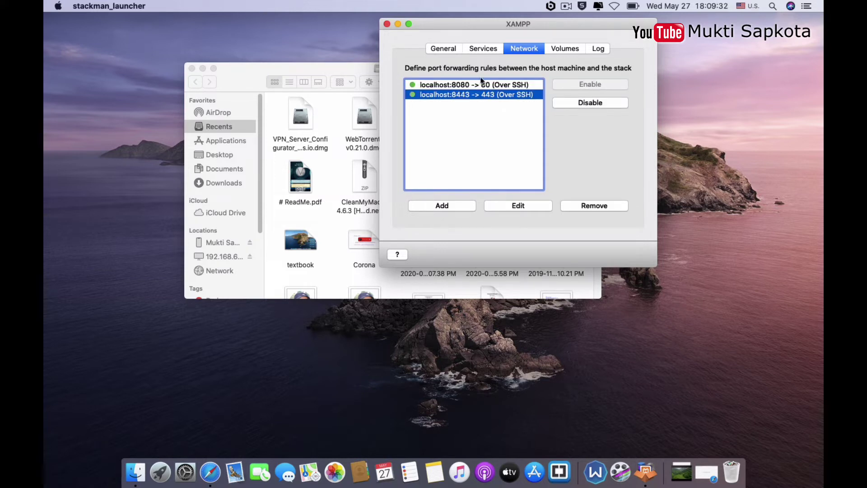
click(482, 53)
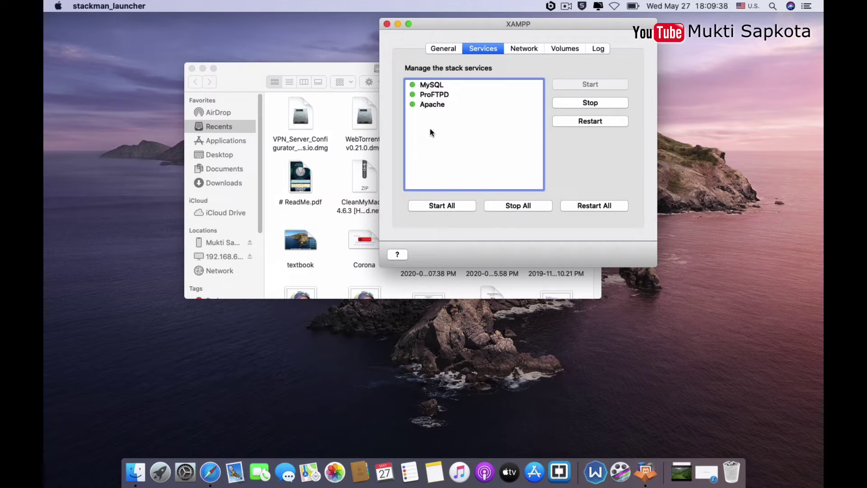
Step: Show the contents of the 192.168.64.2 network location in the Finder window
click(224, 238)
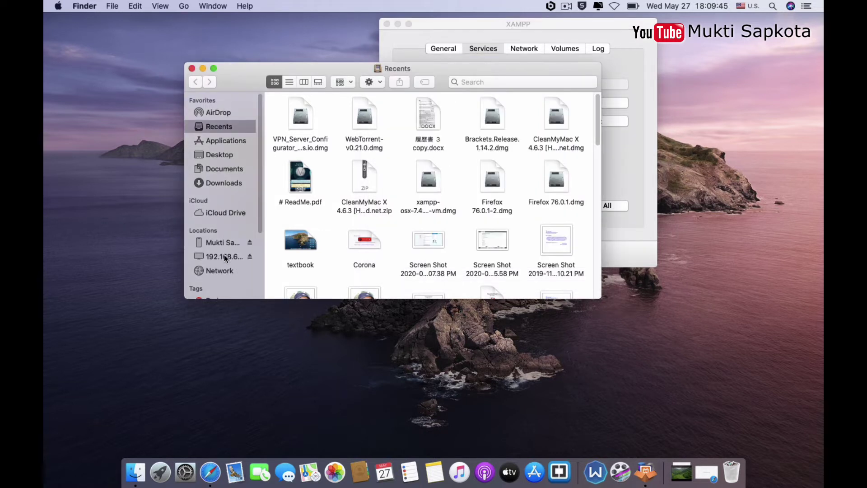
click(224, 257)
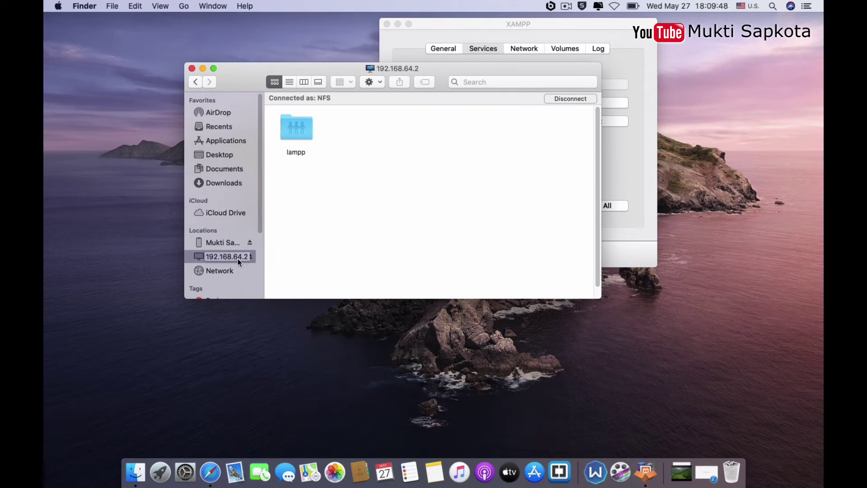
Step: Close the localhost page in Safari, quit and relaunch the browser, and load localhost
click(210, 471)
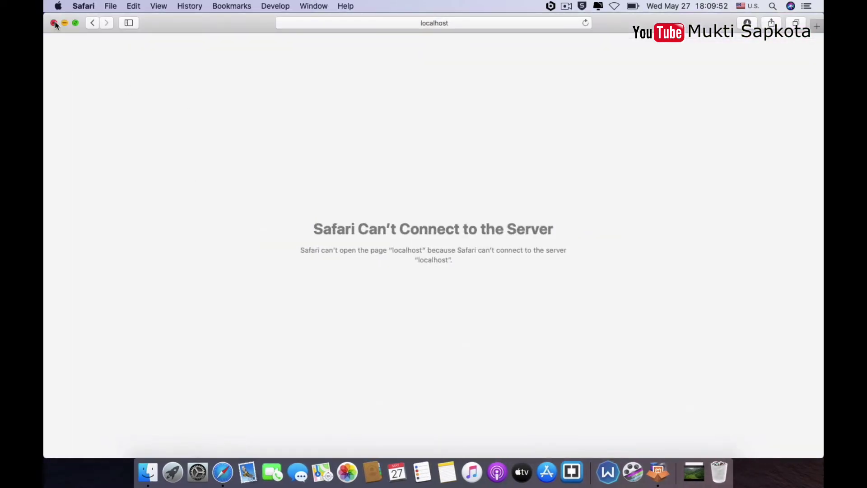
click(54, 23)
right_click(221, 470)
click(226, 428)
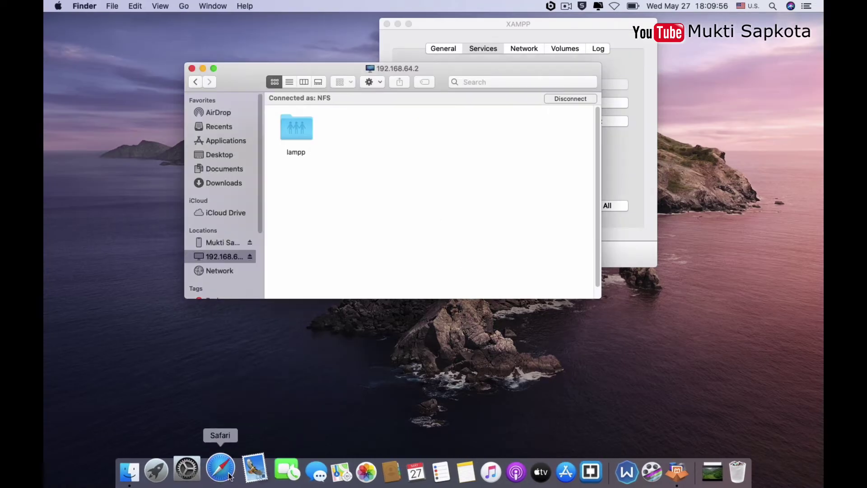
click(229, 474)
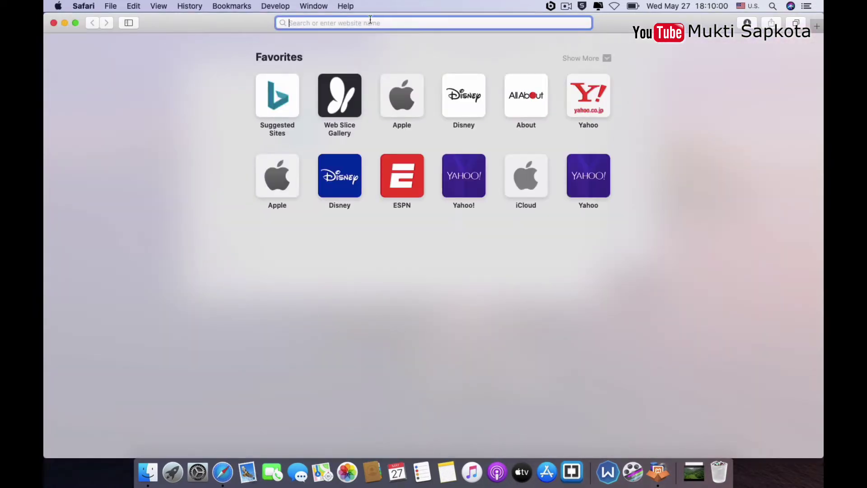
text(localhost)
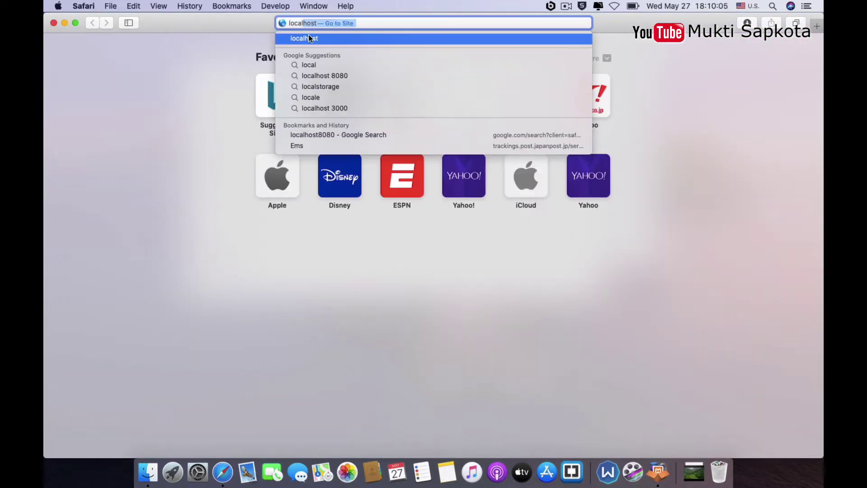
key(Return)
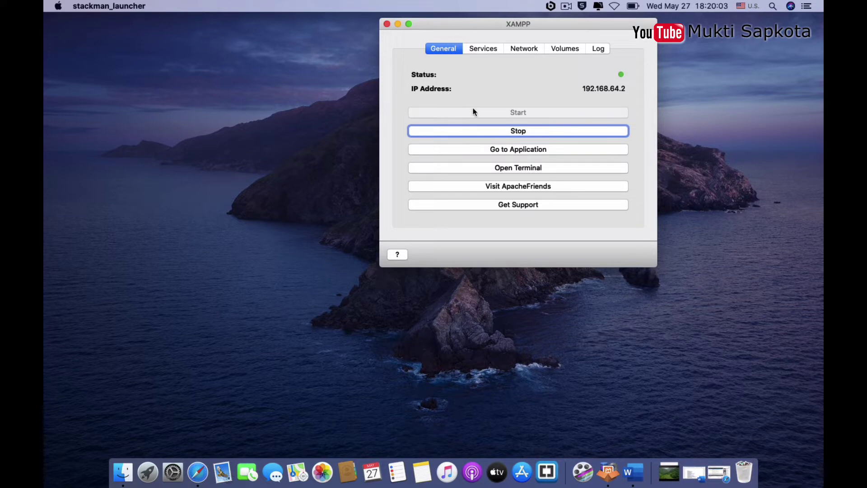
Step: Switch to the XAMPP welcome page in Safari and inspect its full address, 192.168.64.2/dashboard/
key(super+Tab)
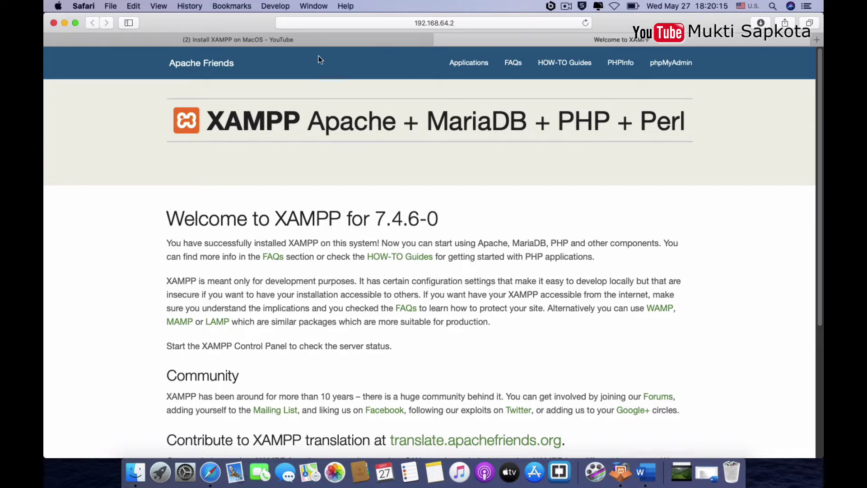
drag(406, 23, 433, 23)
click(463, 21)
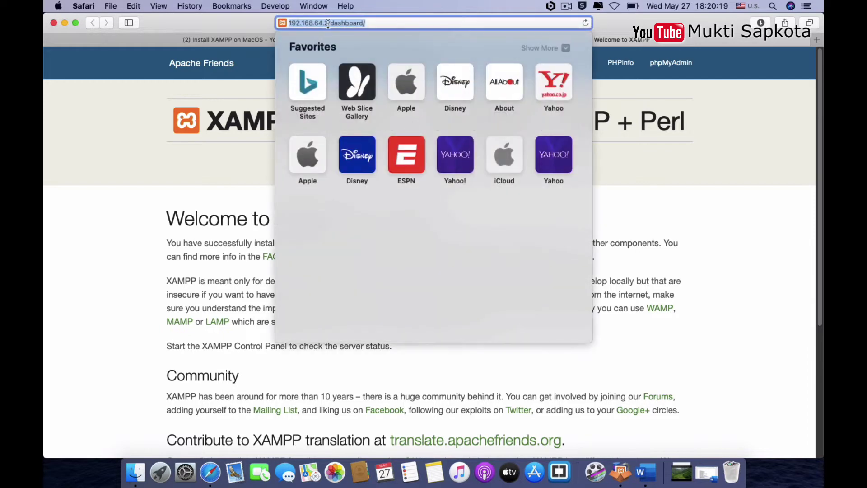
click(674, 91)
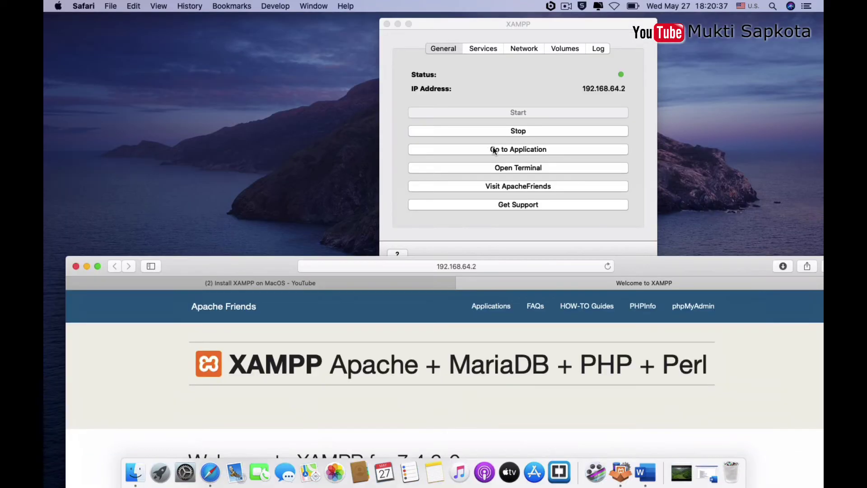
Step: Move the Safari window with the XAMPP welcome page back up the screen and widen it to the screen's edge
double_click(296, 265)
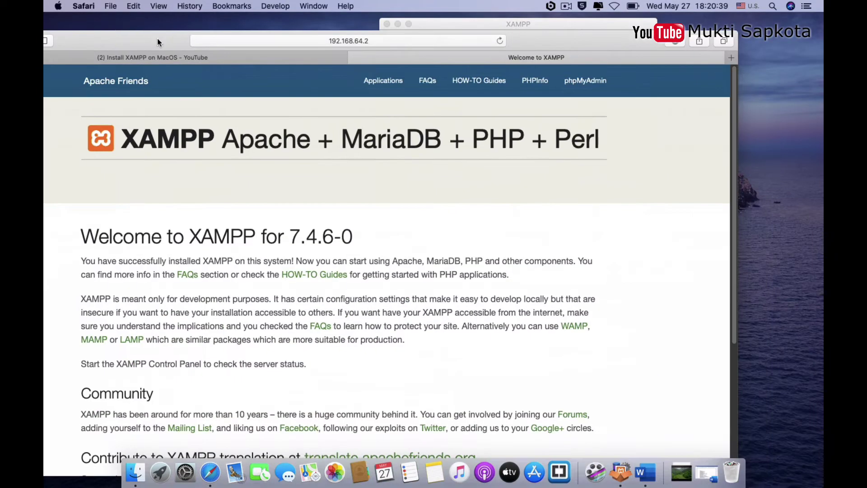
drag(257, 29, 226, 20)
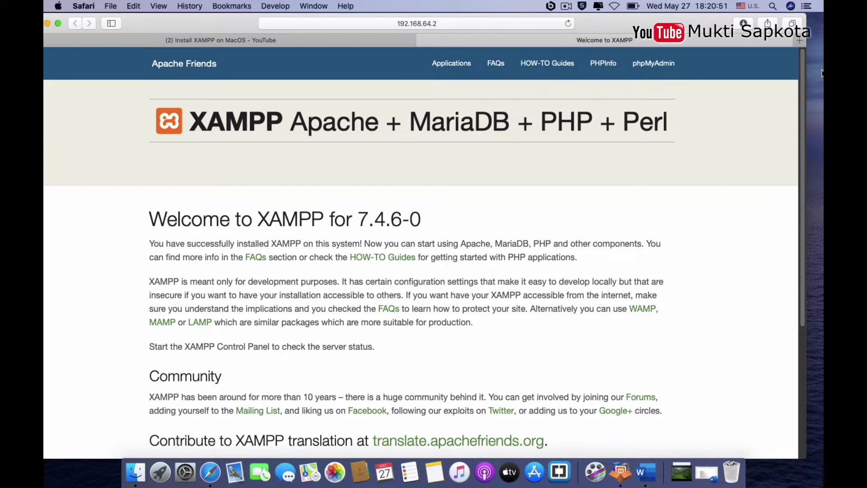
drag(806, 53, 823, 53)
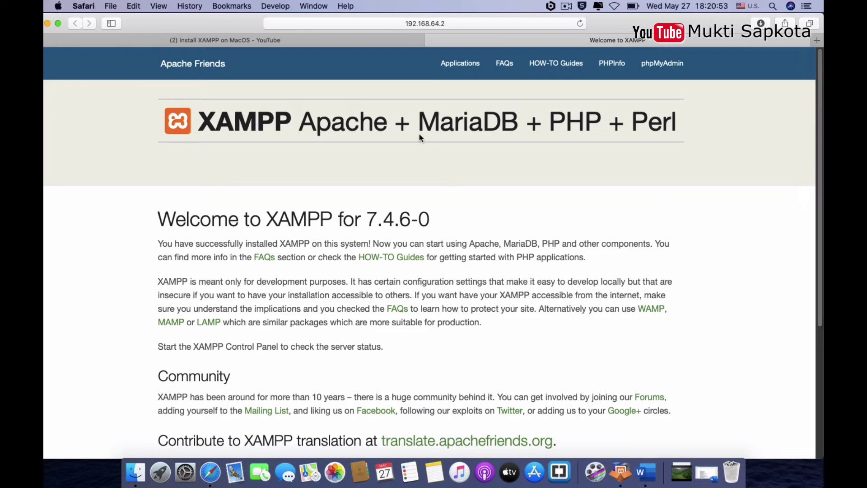
scroll(335, 175, down, 5)
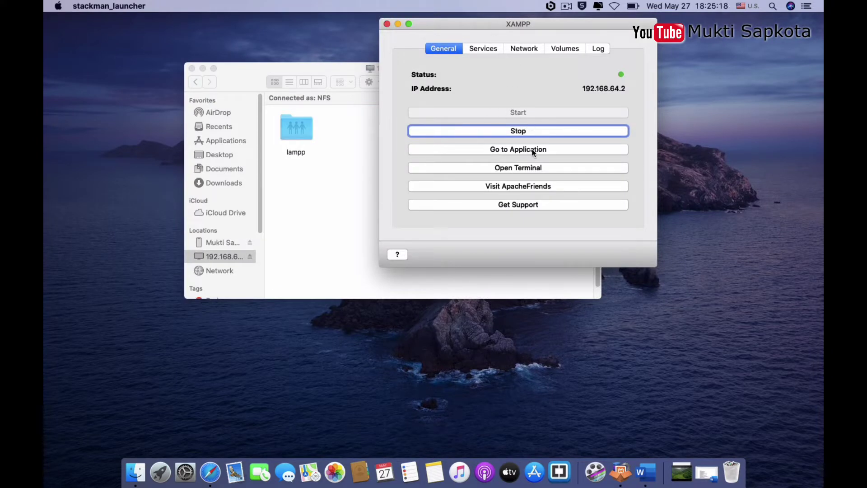
Step: Check the lampp share in Finder, and open the stack's application page from the XAMPP manager
click(219, 261)
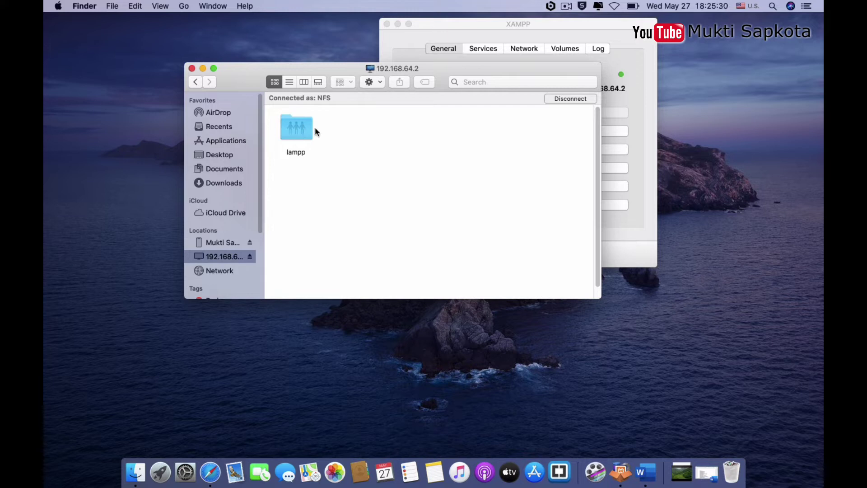
click(626, 56)
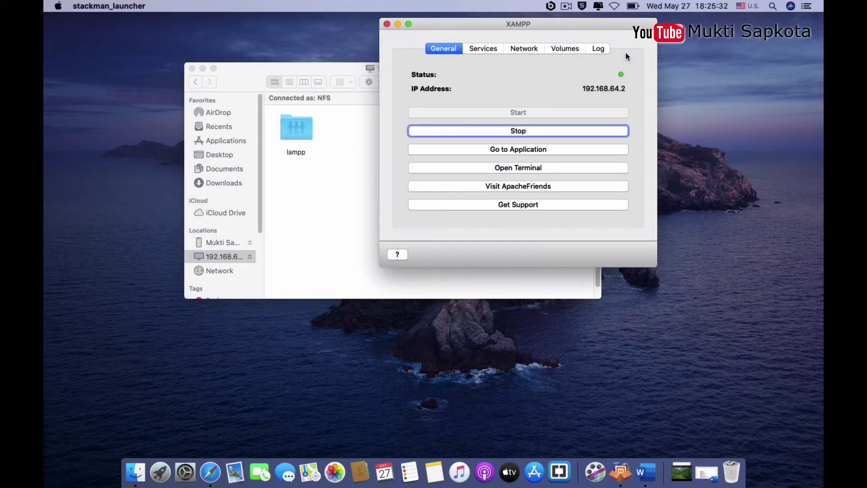
click(494, 152)
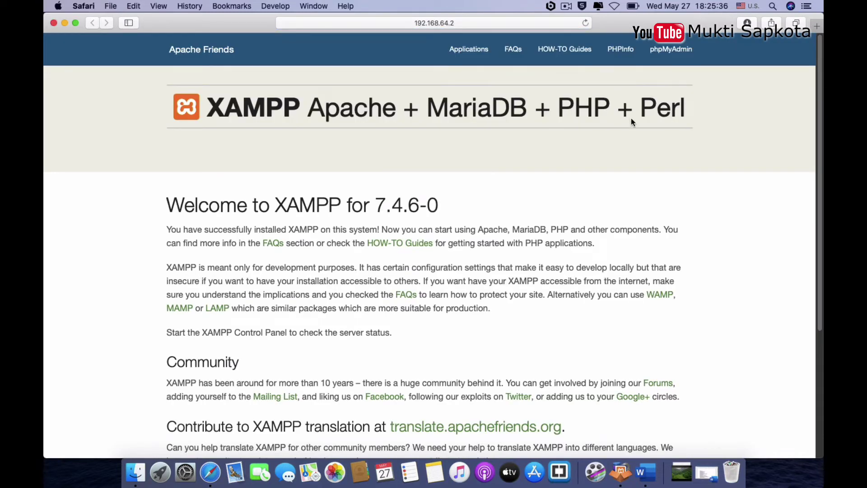
Step: Try to open phpMyAdmin from the XAMPP welcome page, read the resulting page, and return to the welcome page
click(668, 53)
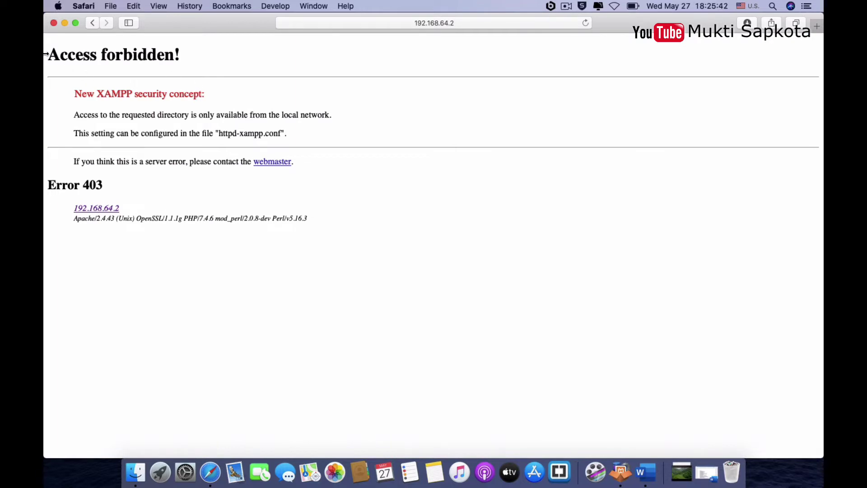
drag(180, 56, 49, 55)
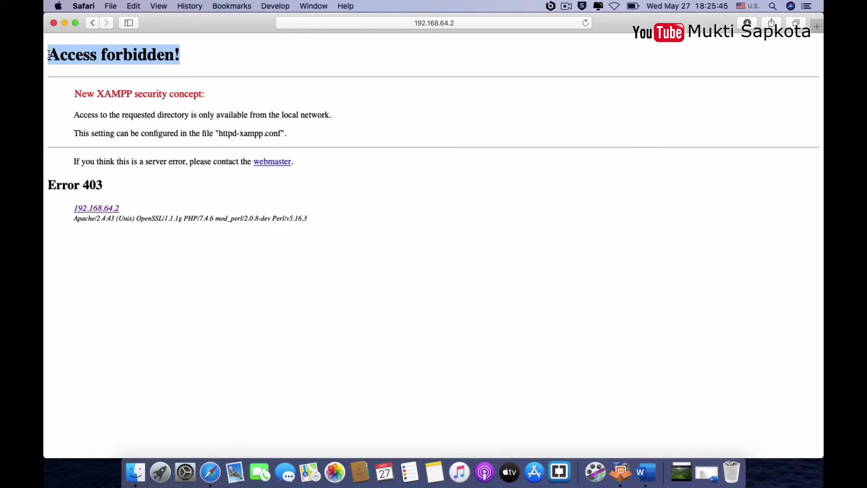
click(247, 57)
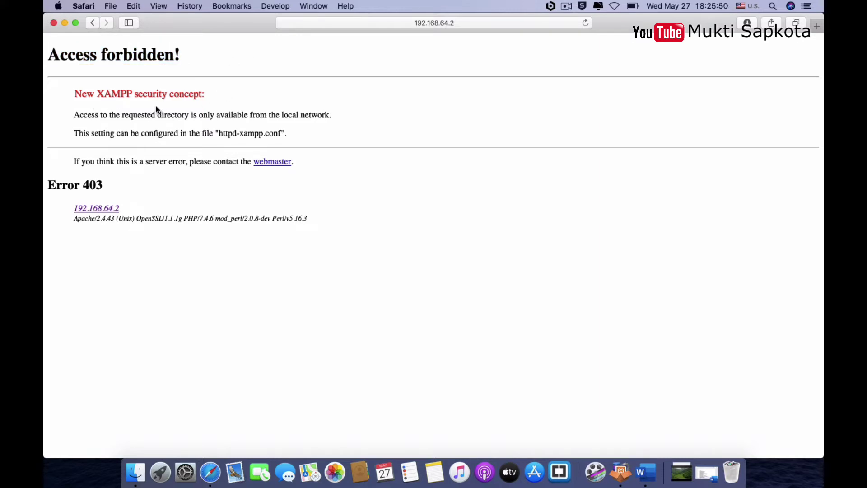
click(90, 23)
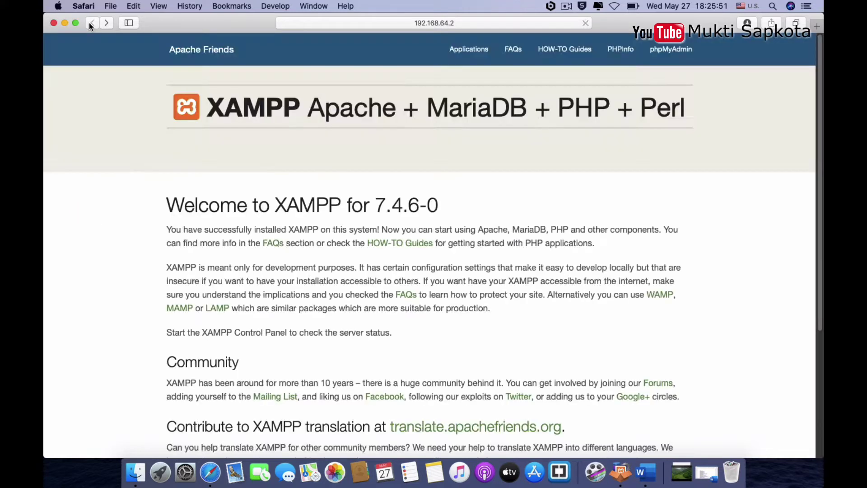
click(570, 59)
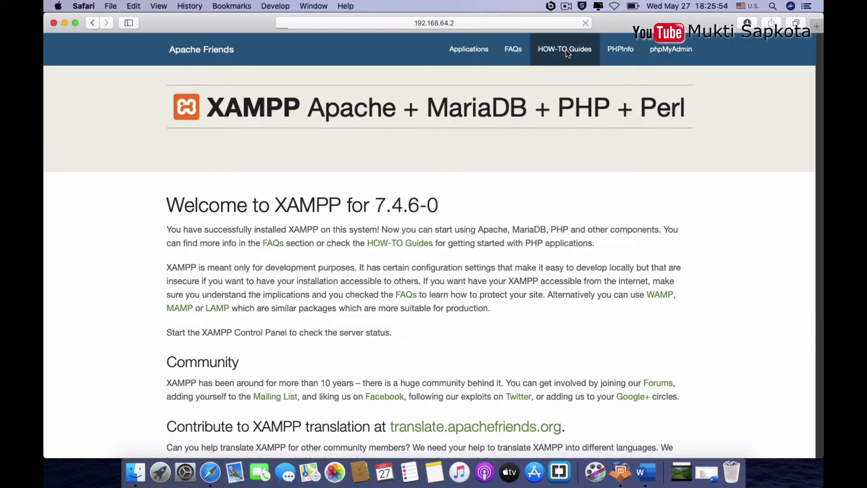
click(517, 49)
scroll(325, 226, down, 5)
scroll(325, 225, down, 5)
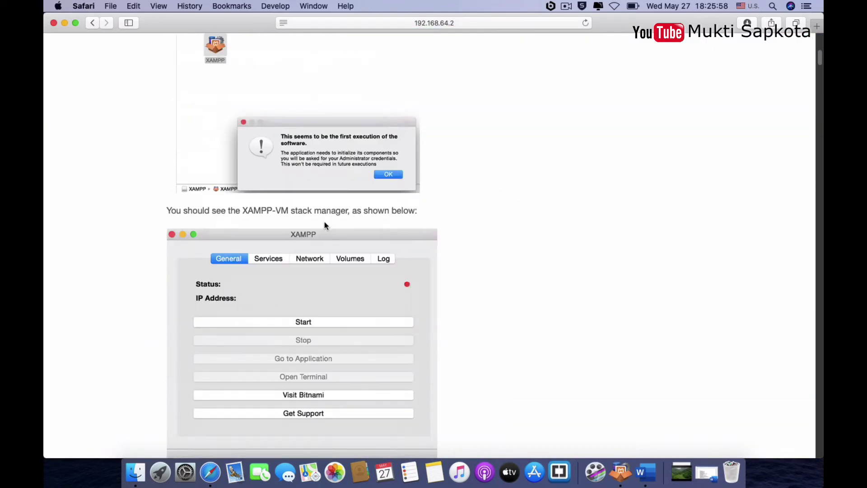
scroll(324, 222, up, 5)
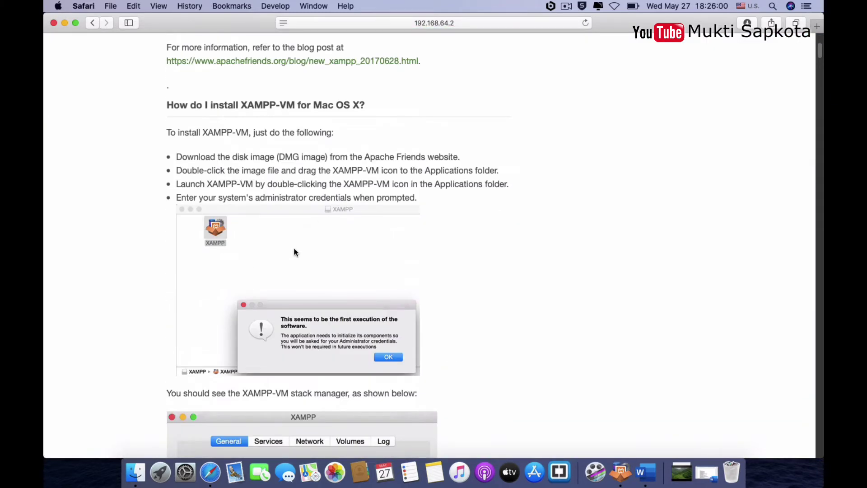
scroll(306, 223, down, 15)
scroll(307, 224, down, 15)
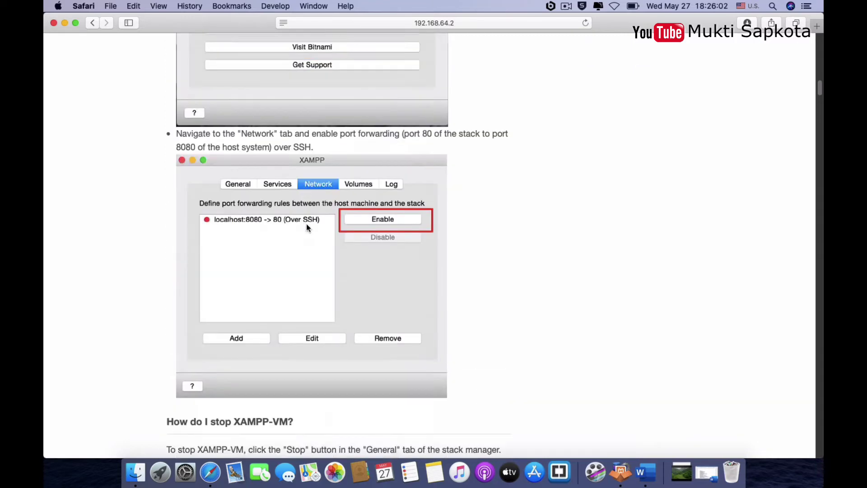
scroll(307, 223, down, 3)
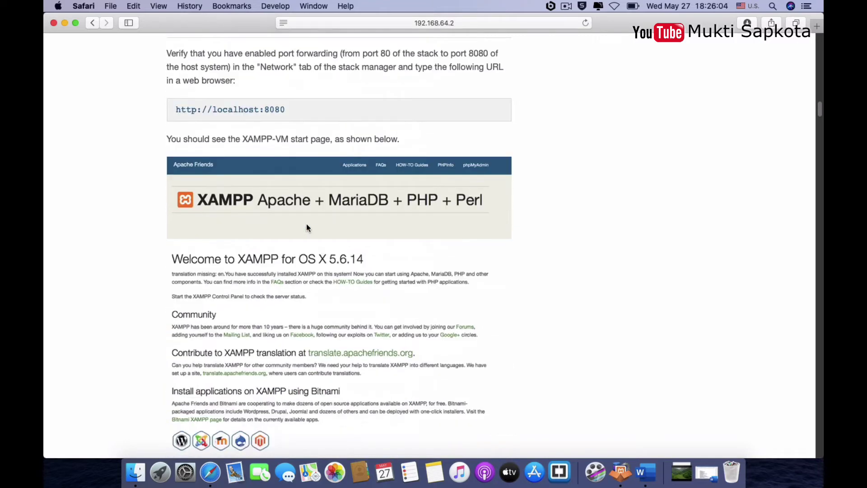
scroll(306, 224, up, 7)
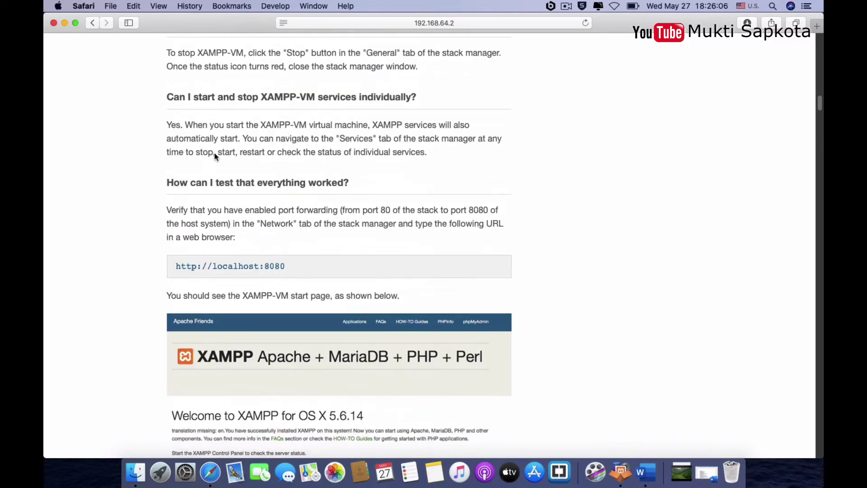
drag(287, 266, 176, 265)
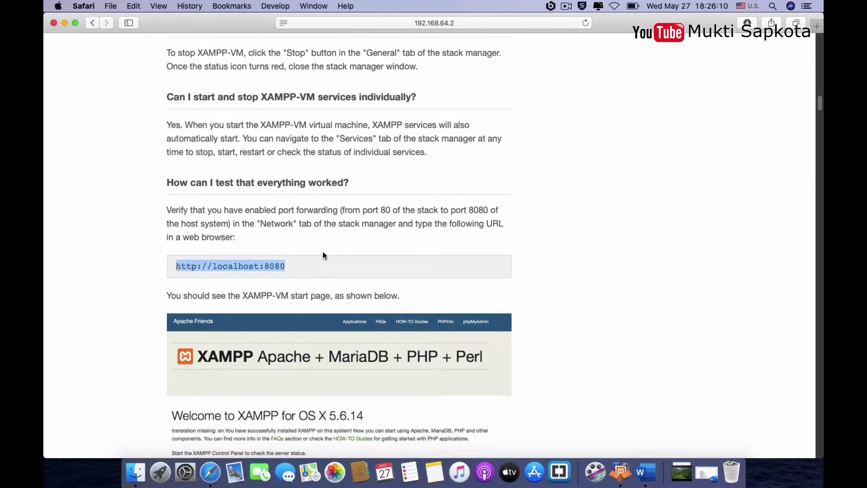
Step: Read the FAQ sections on XAMPP-VM security, Apache start errors, the error_log command, and activating the eAccelerator and OCI8/Oracle extensions
scroll(325, 249, down, 10)
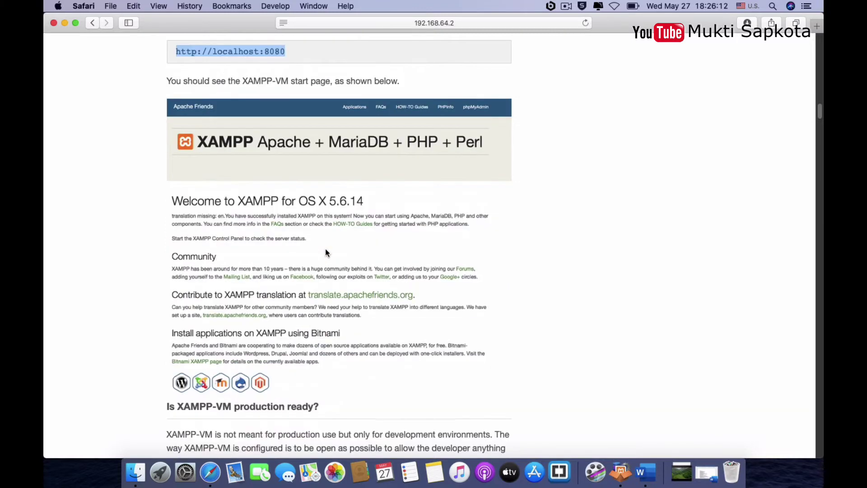
scroll(325, 251, down, 8)
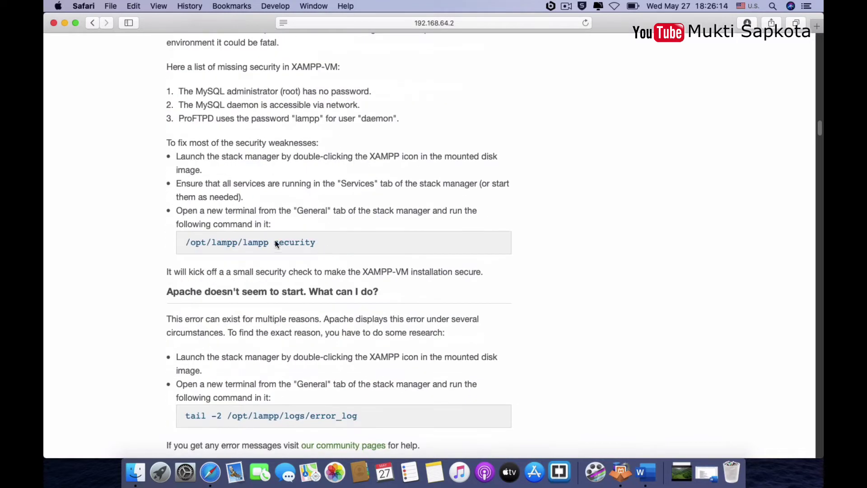
scroll(316, 238, down, 6)
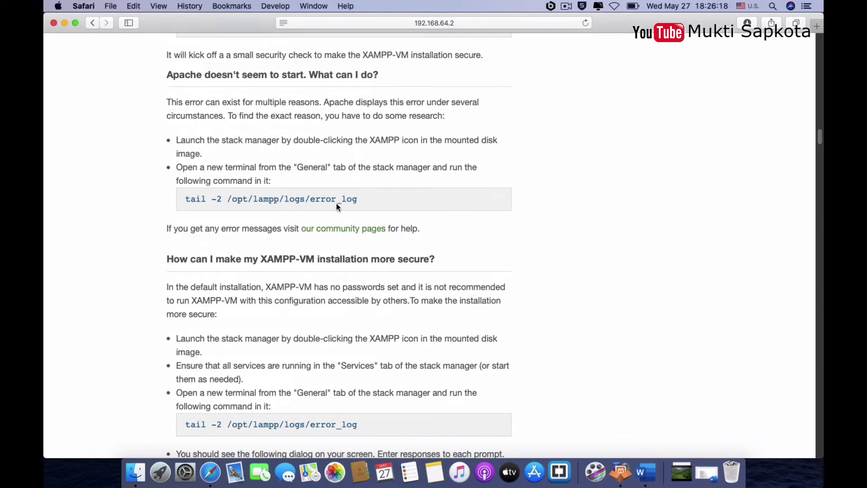
drag(358, 201, 280, 199)
scroll(375, 212, down, 5)
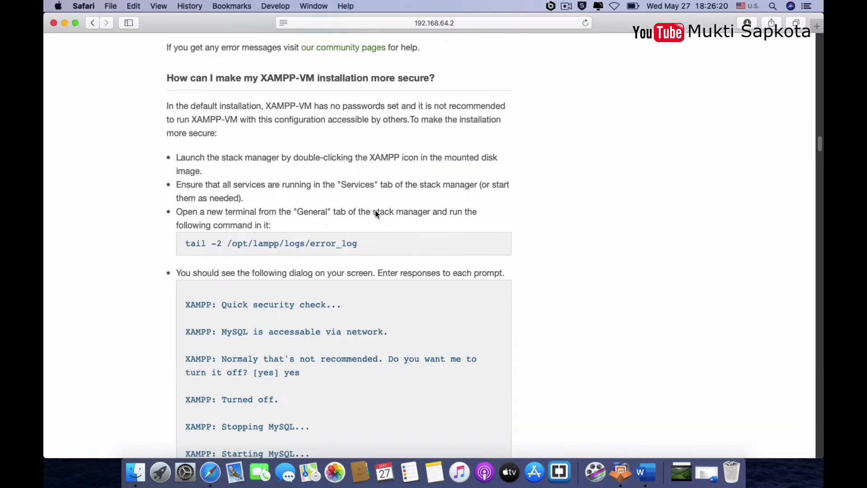
scroll(378, 212, down, 2)
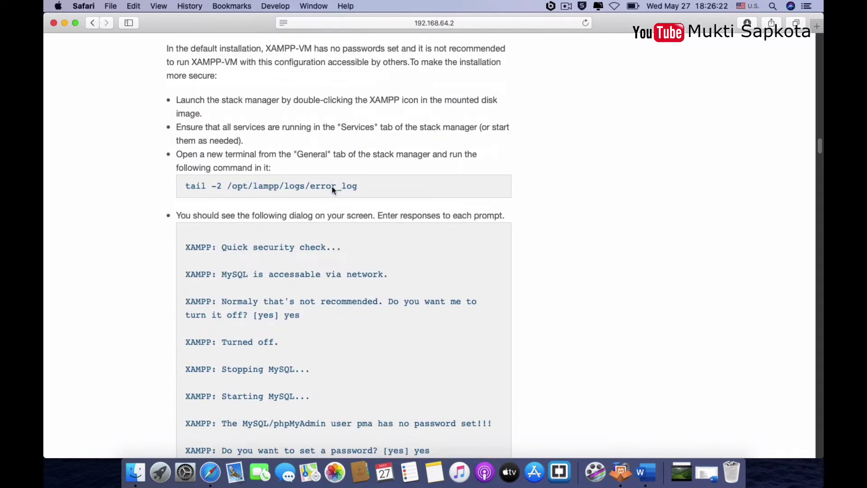
scroll(338, 240, down, 15)
scroll(337, 240, down, 6)
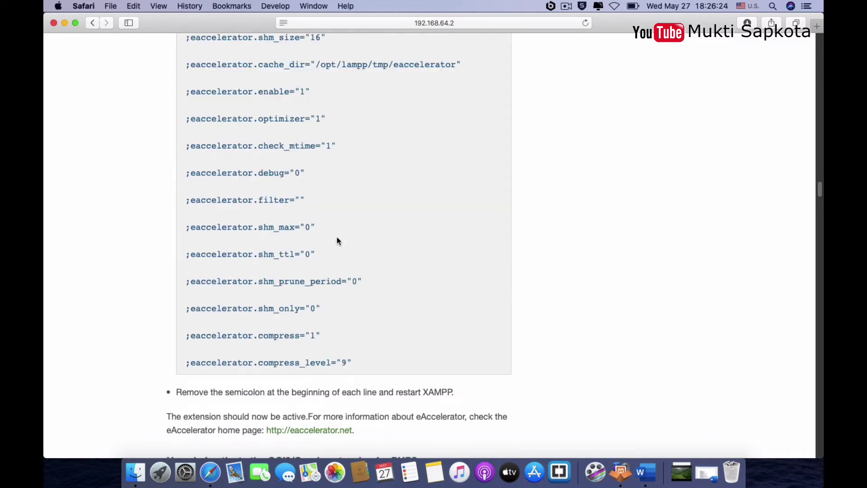
scroll(330, 221, down, 5)
scroll(262, 290, down, 15)
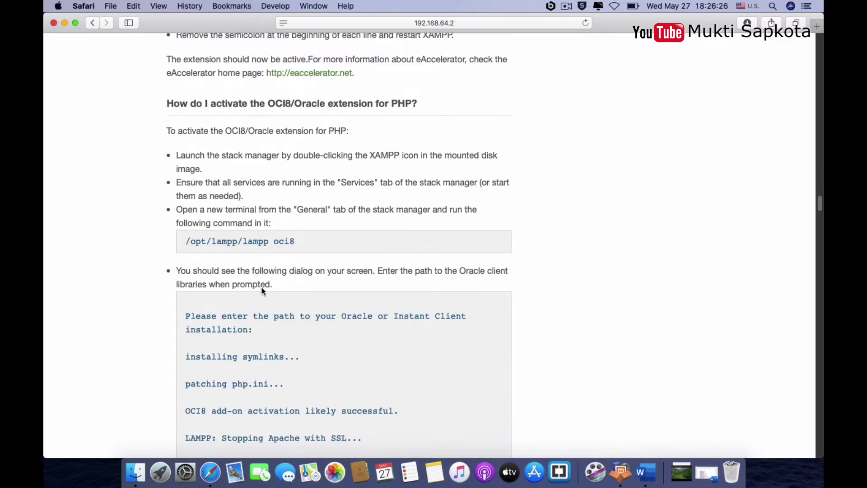
scroll(262, 290, down, 15)
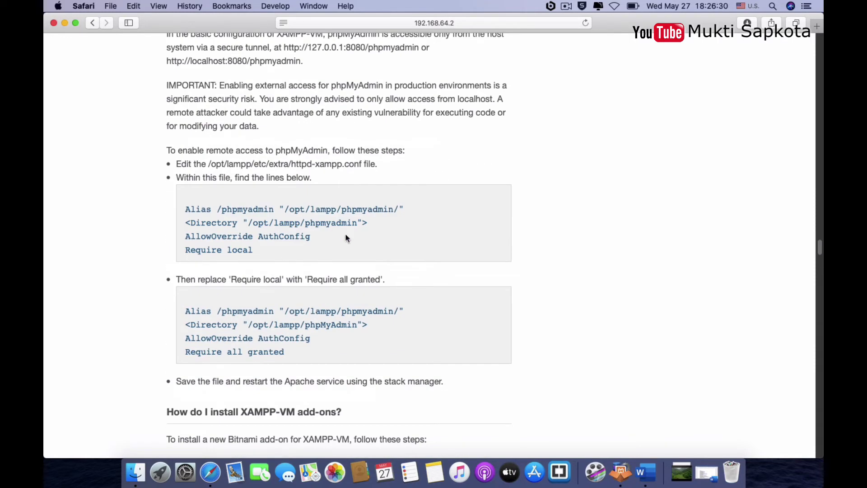
Step: Examine the FAQ instructions for external phpMyAdmin access, including the 'Require local' line, and return to the section on copying files to the document root
drag(256, 252, 180, 251)
click(253, 250)
scroll(263, 300, down, 4)
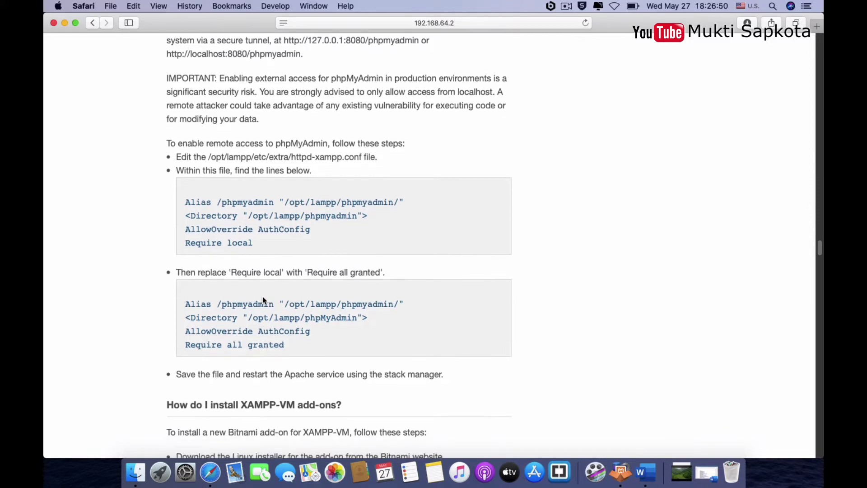
scroll(263, 300, down, 3)
scroll(263, 300, up, 20)
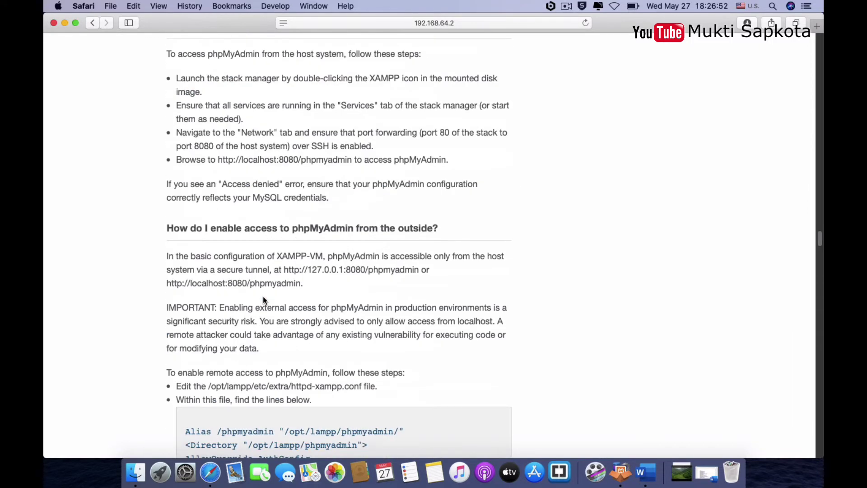
scroll(263, 212, up, 20)
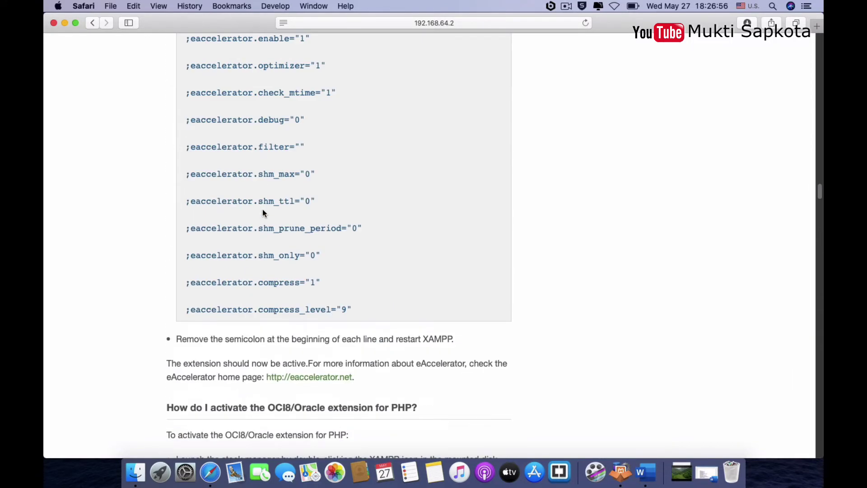
scroll(264, 212, down, 20)
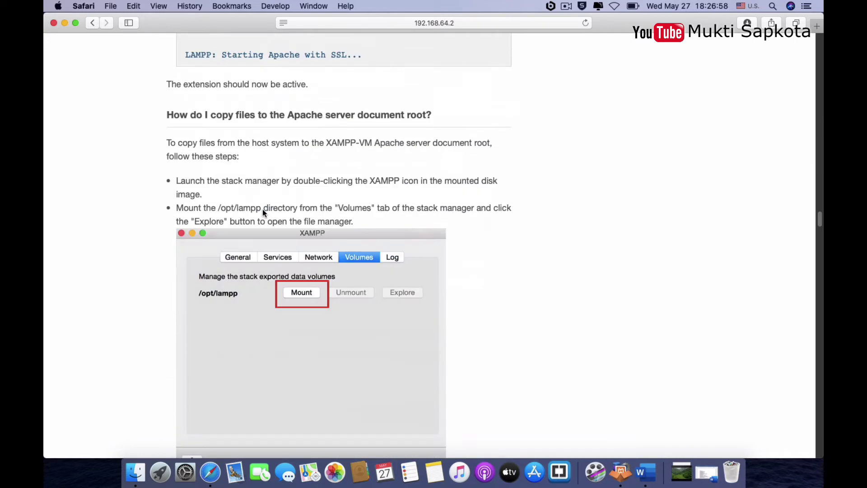
Step: Minimize the Safari window, launch Terminal through a Spotlight search, and move its window toward the XAMPP manager
click(65, 24)
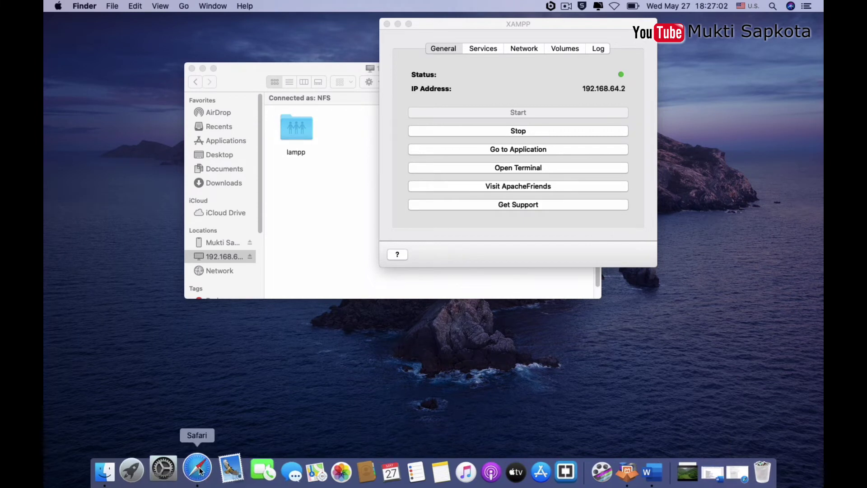
click(773, 7)
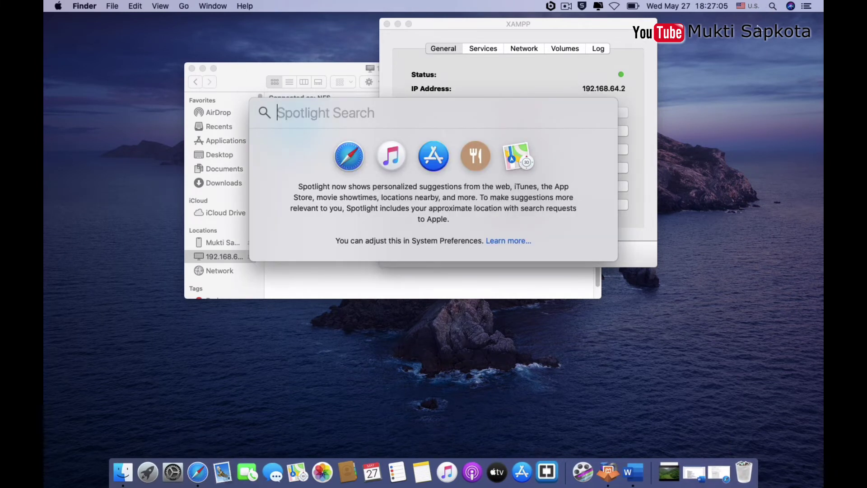
click(631, 236)
key(super+space)
text(te)
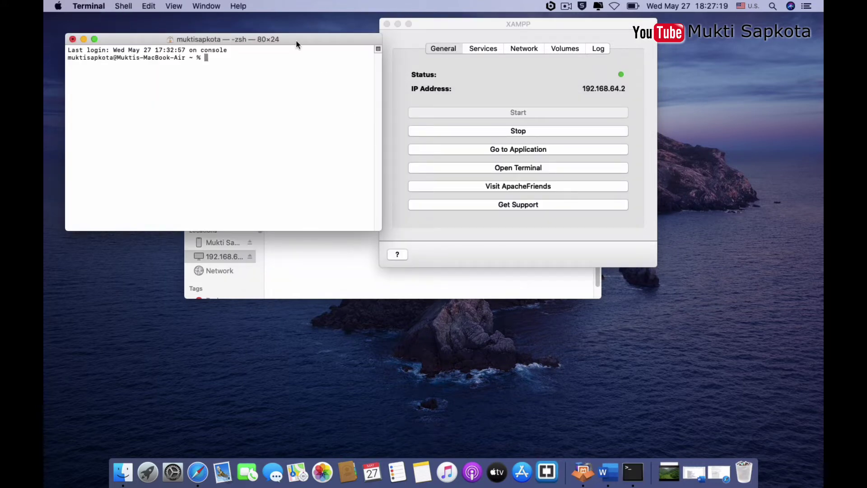
drag(295, 41, 394, 44)
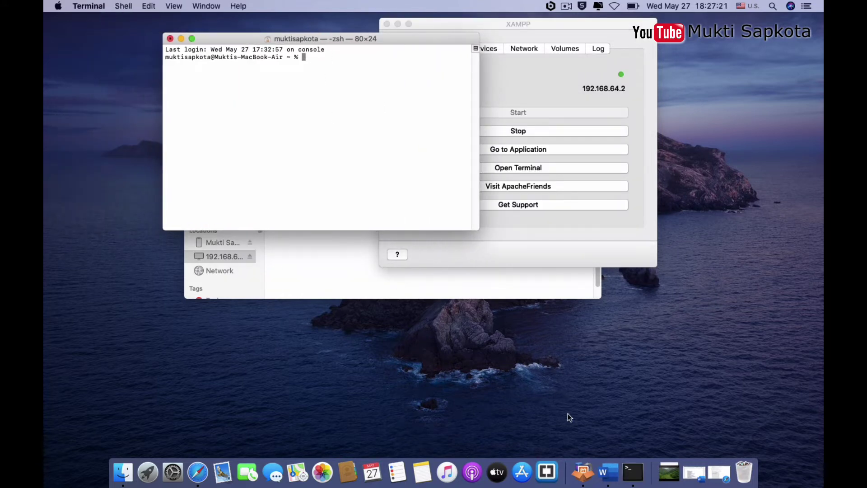
Step: Switch to Word and copy the command "sudo apachectl start" from the list of steps
click(611, 470)
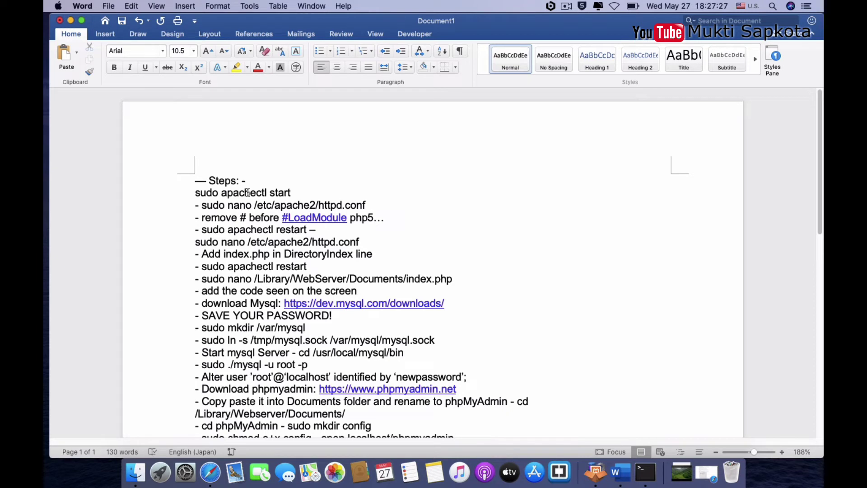
drag(295, 192, 192, 192)
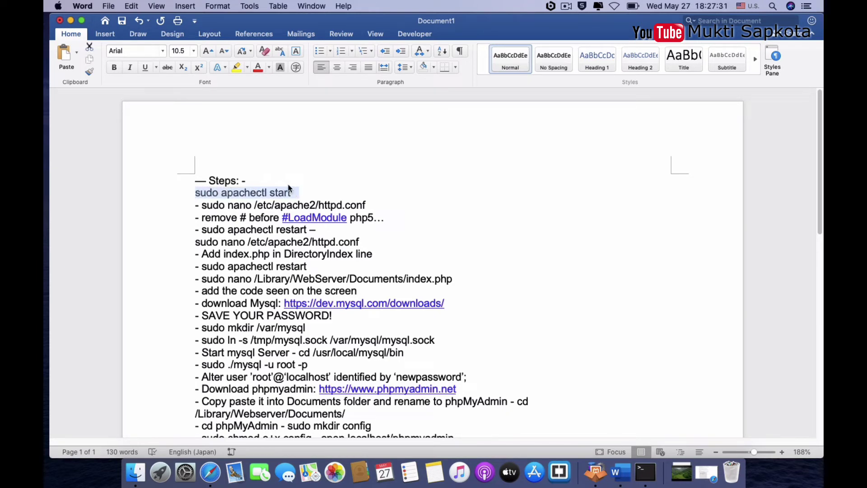
key(super+c)
key(Right)
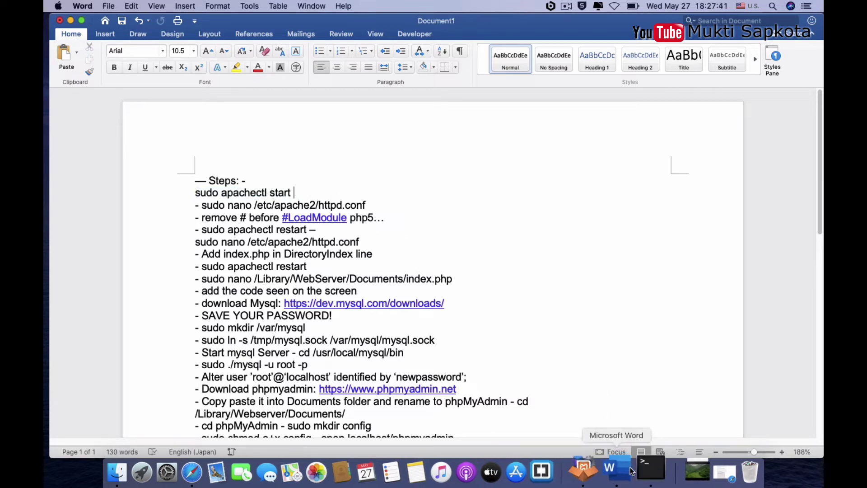
Step: Switch to Terminal, run "sudo apachectl start", and enter the account password
click(646, 471)
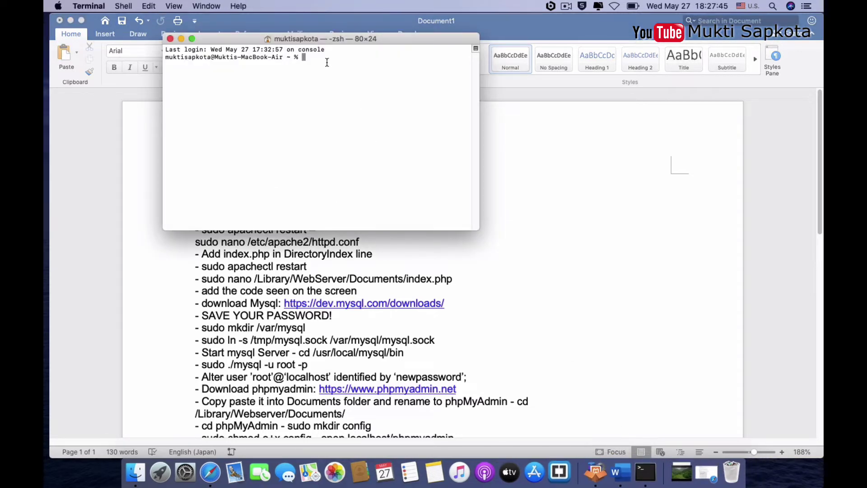
key(super+v)
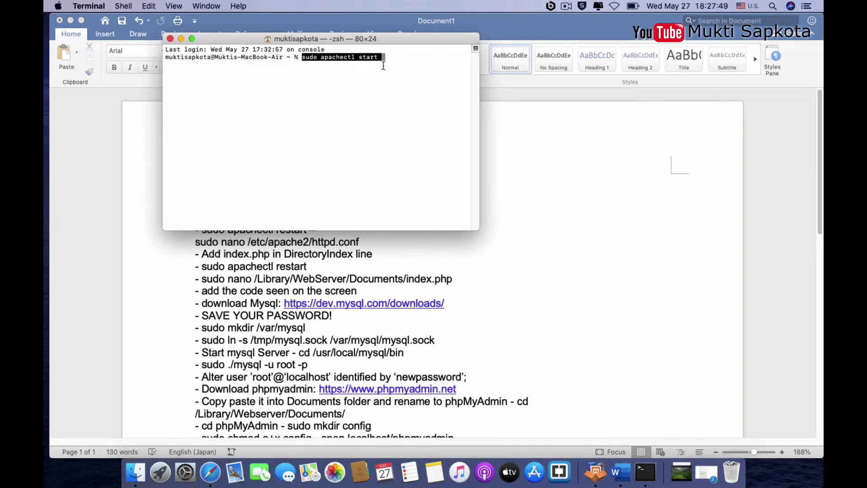
key(Return)
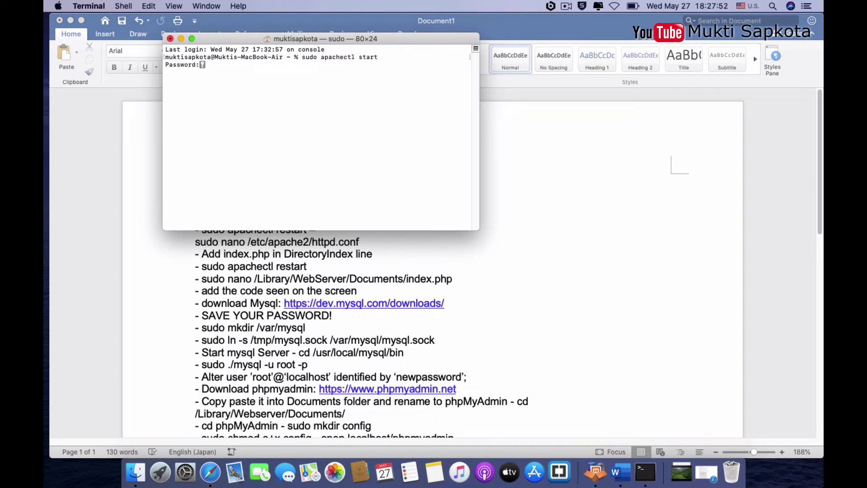
key(Return)
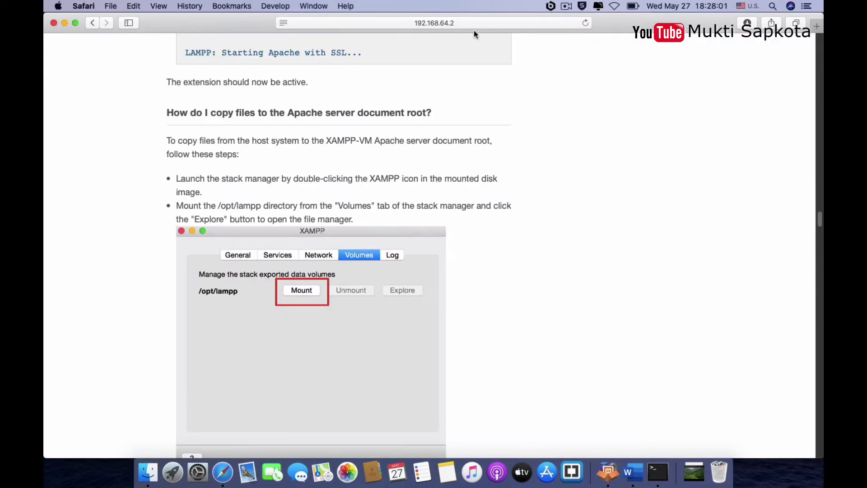
Step: Open localhost in a new Safari tab and check the loaded page's text and address
click(814, 29)
text(localhost)
key(Return)
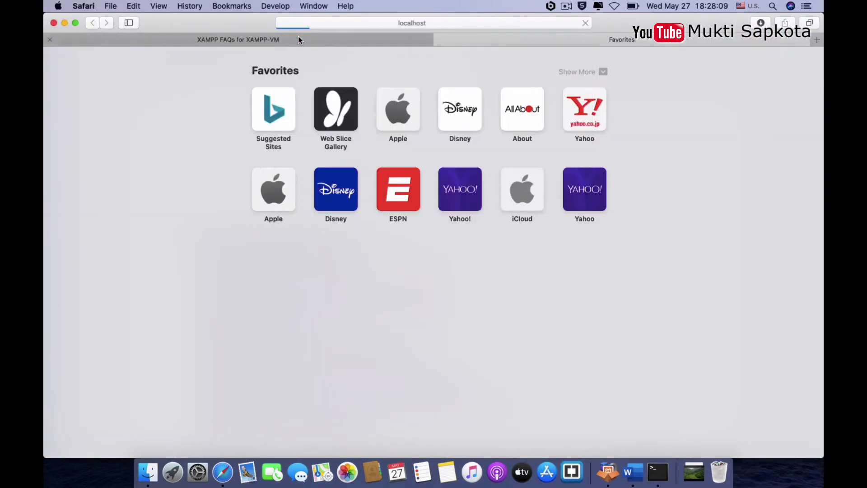
triple_click(121, 65)
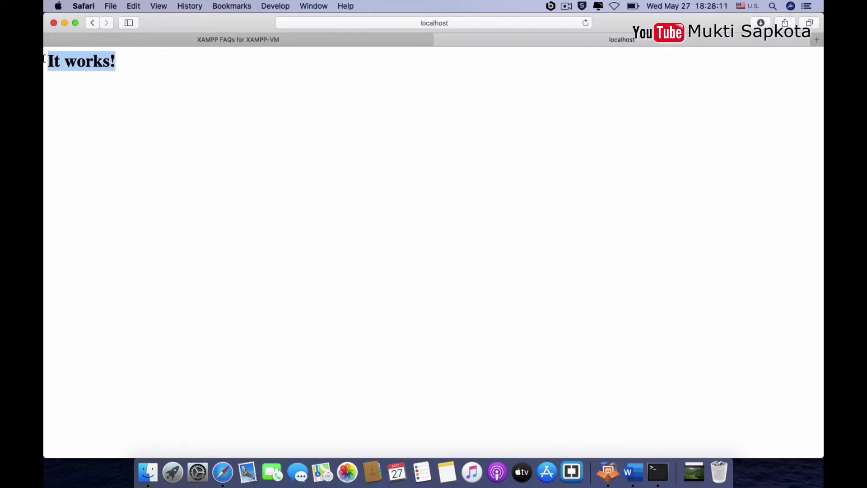
click(118, 71)
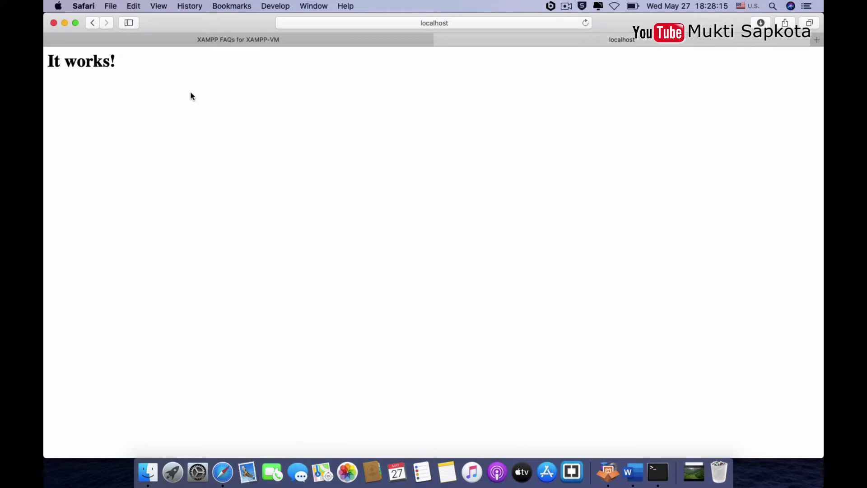
triple_click(124, 66)
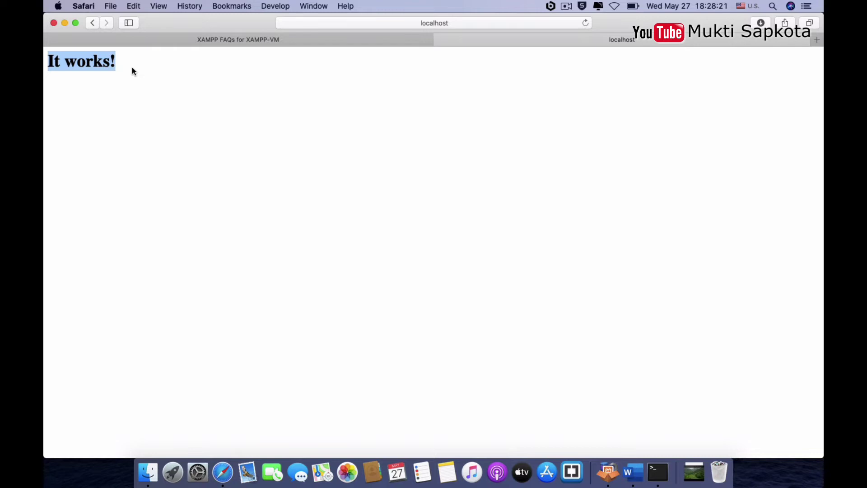
click(452, 23)
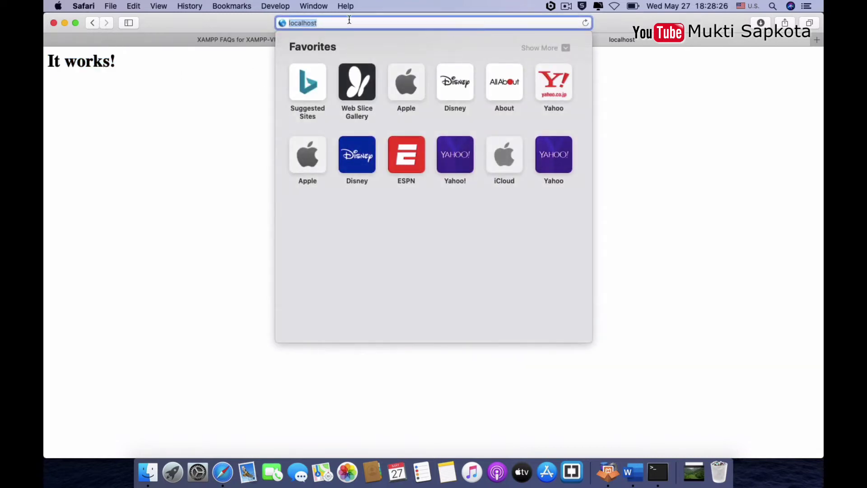
click(329, 22)
click(134, 62)
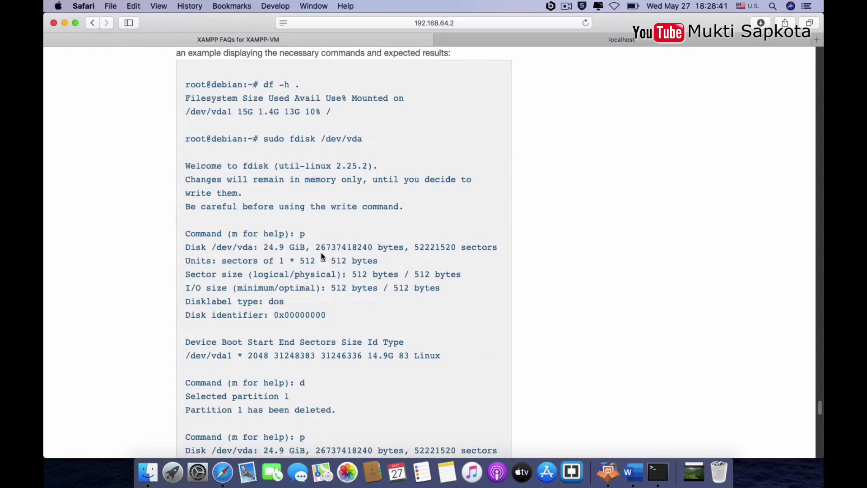
Step: Look through the XAMPP FAQ instructions on resizing the virtual disk and its partition
scroll(321, 253, down, 15)
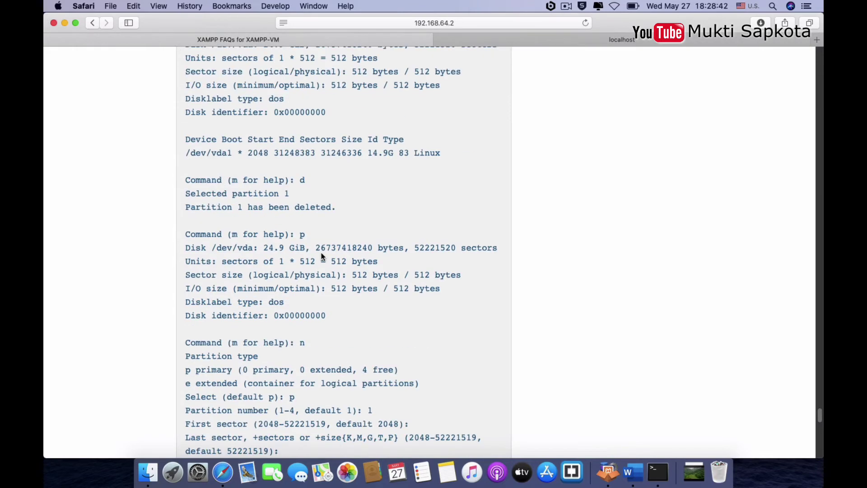
scroll(321, 254, up, 15)
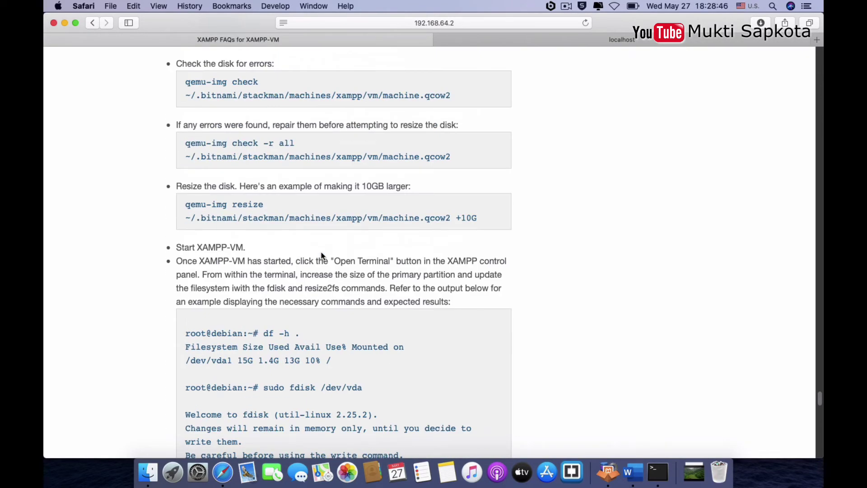
scroll(321, 255, up, 3)
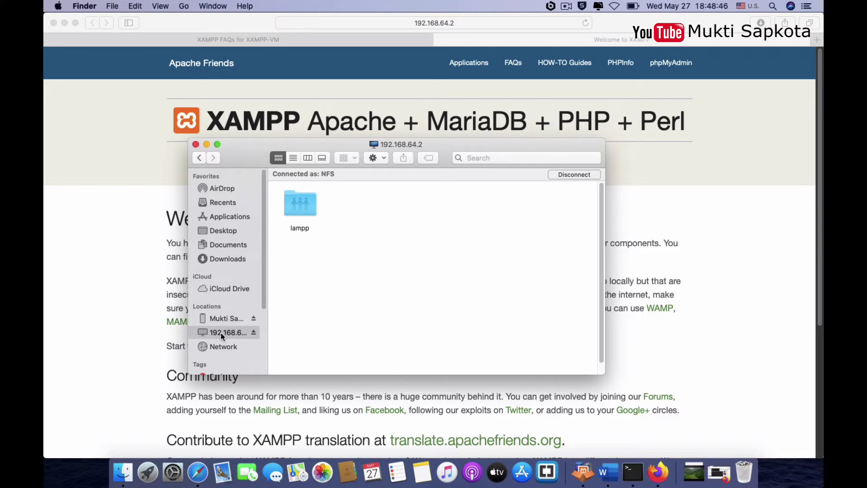
Step: Open the lampp share in Finder, locate its htdocs folder, and view the contents of the apache2 folder
click(300, 206)
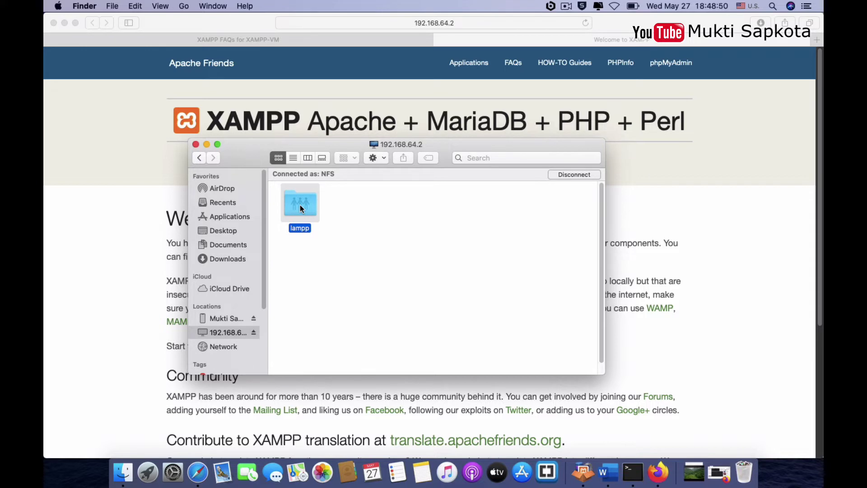
double_click(300, 204)
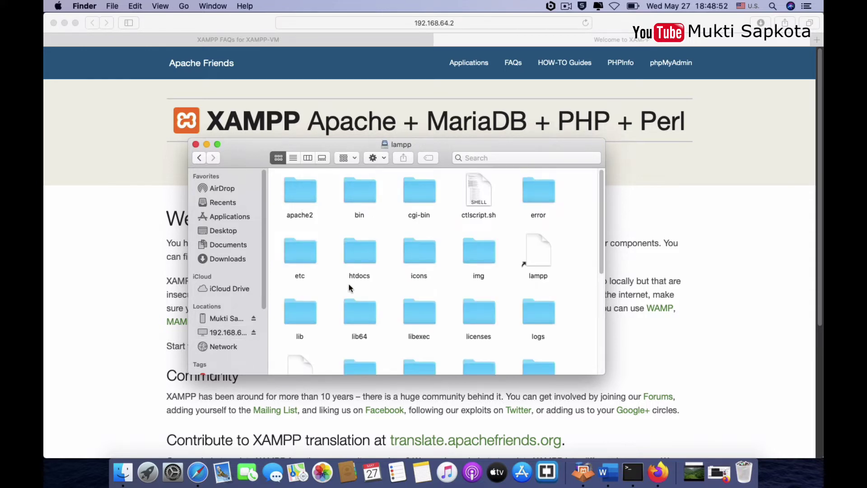
click(359, 254)
click(281, 234)
double_click(300, 197)
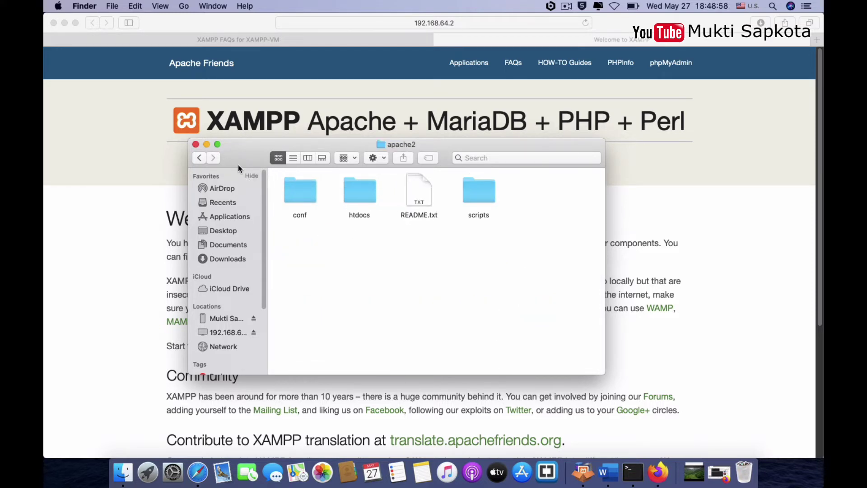
Step: Return to the 192.168.64.2 server, open its lampp share, and open the htdocs folder inside it
click(200, 158)
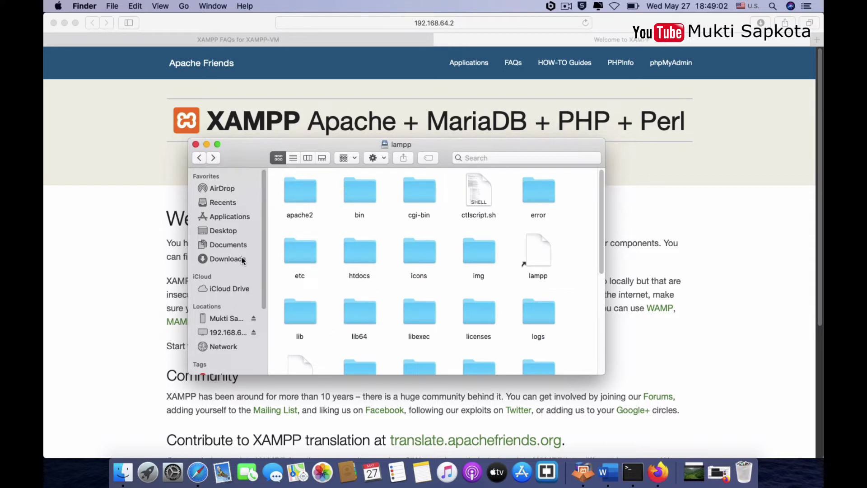
click(224, 332)
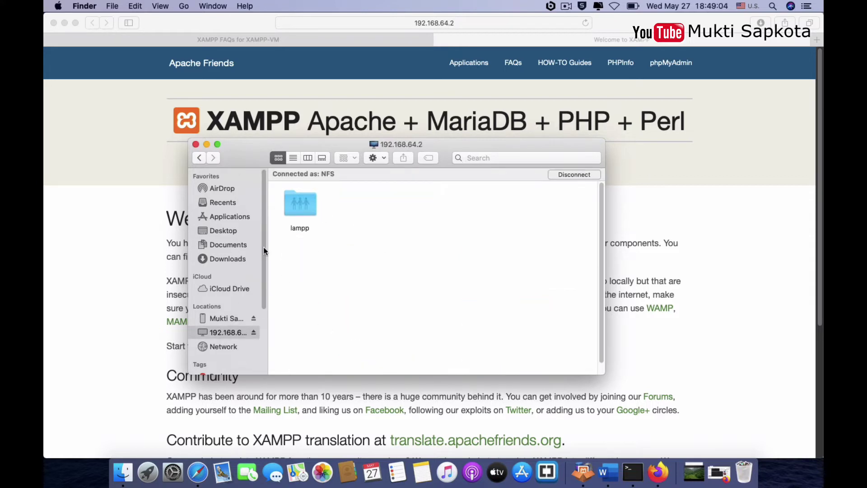
click(297, 202)
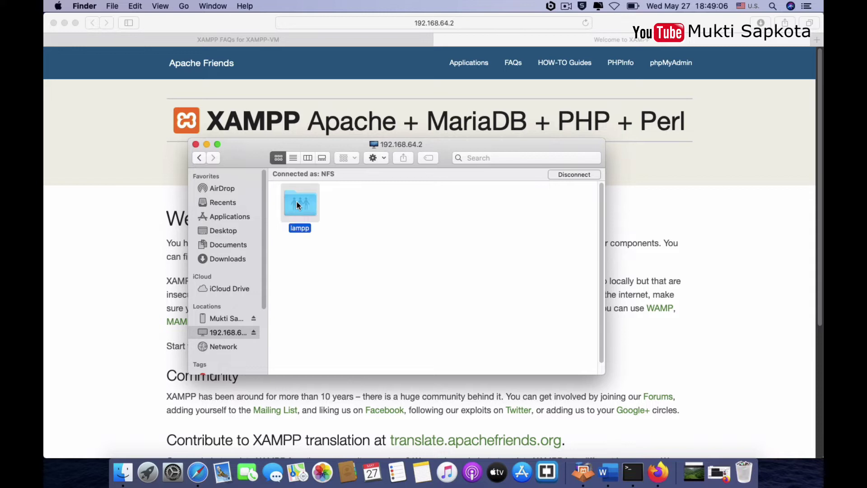
double_click(297, 201)
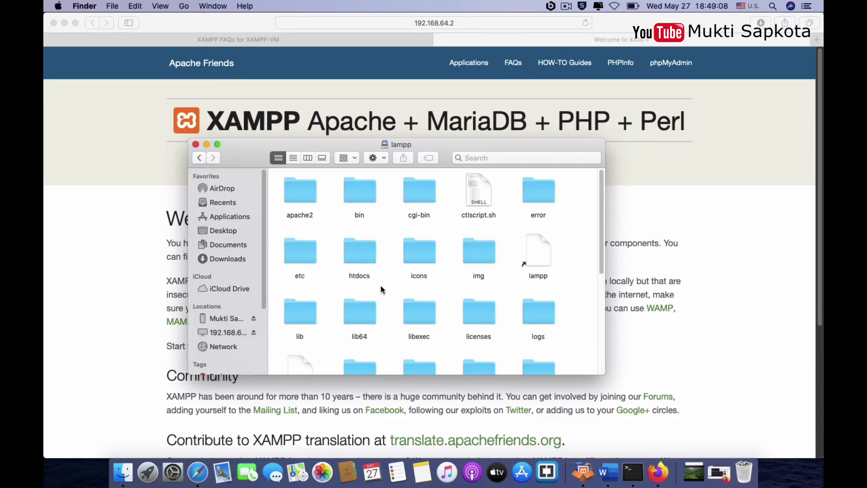
double_click(369, 255)
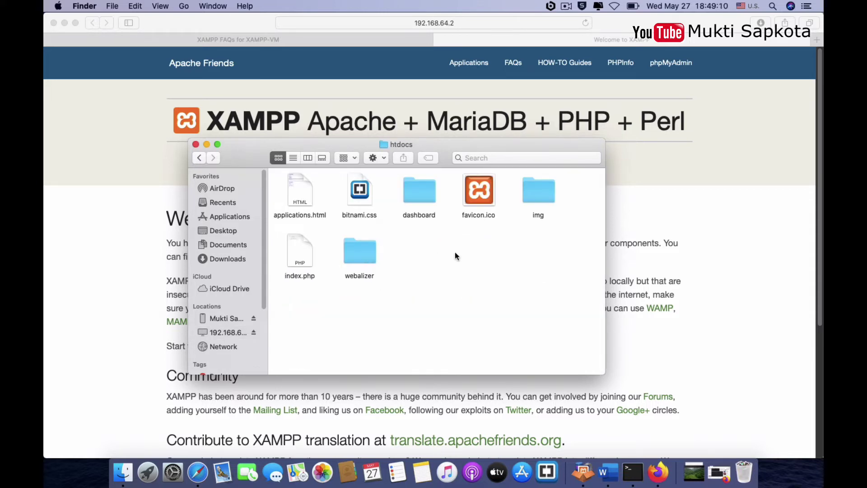
Step: Create a new folder named "project" inside the htdocs folder
right_click(435, 244)
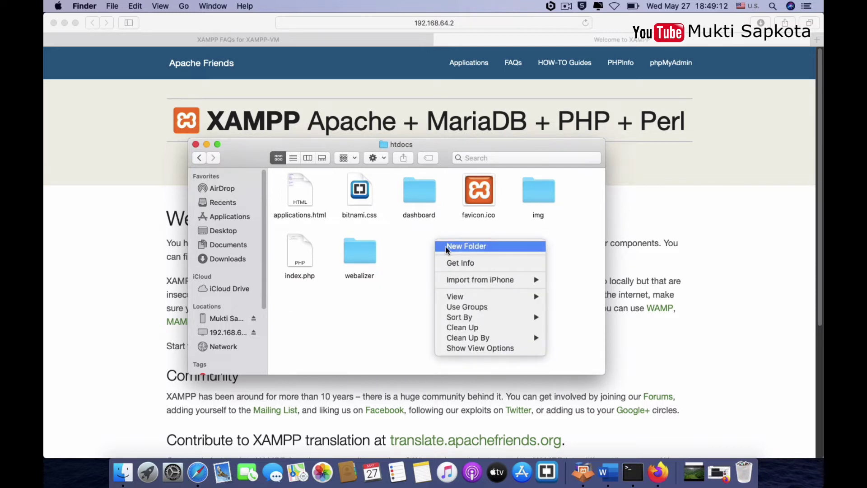
click(457, 246)
text(project)
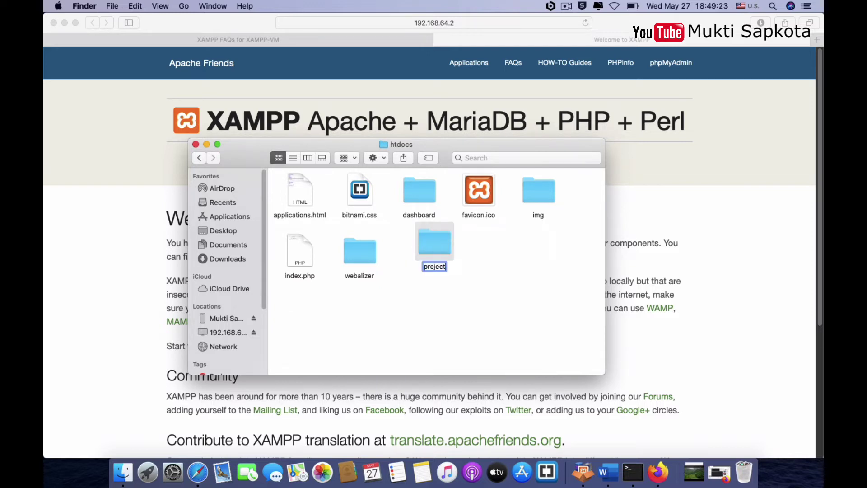
click(484, 254)
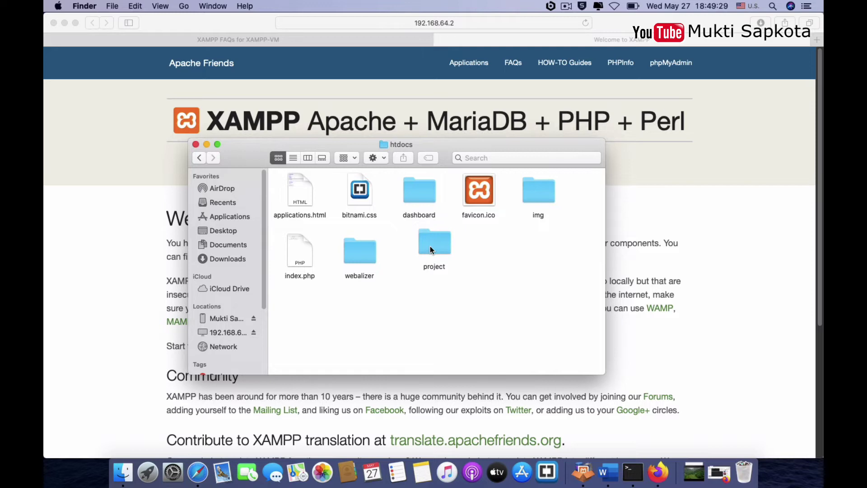
click(430, 245)
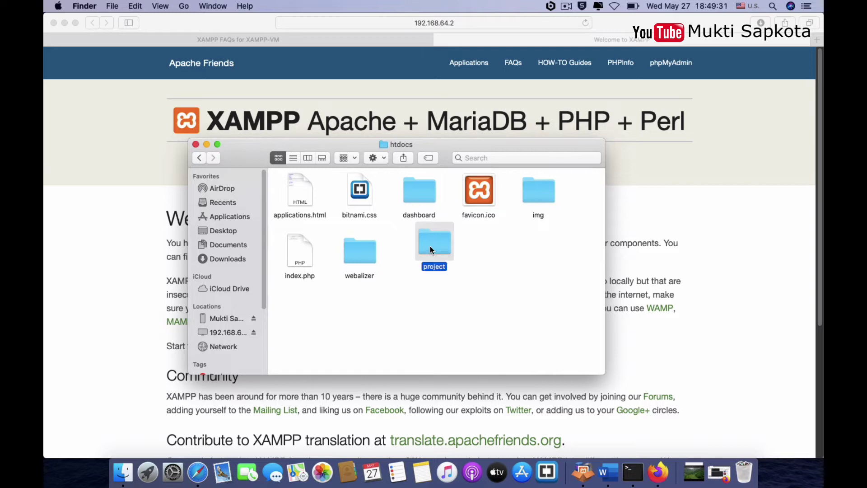
Step: Copy index.php from htdocs and paste it into the project folder
click(291, 254)
right_click(291, 252)
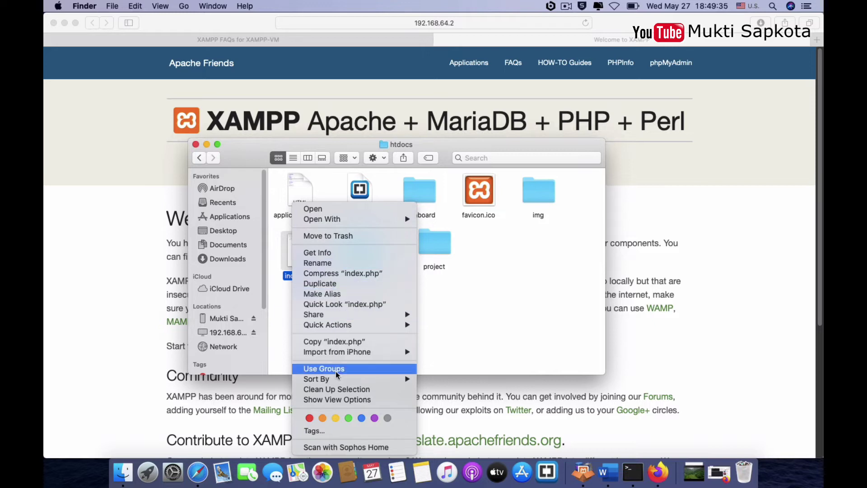
mouse_move(318, 224)
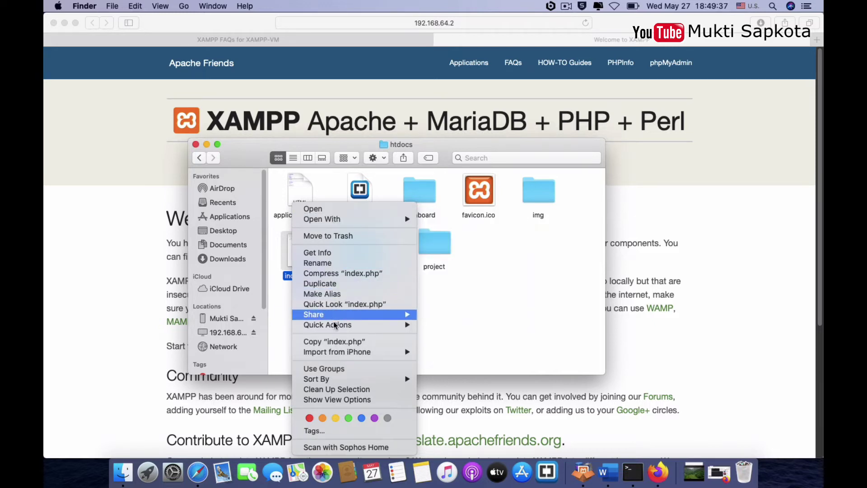
click(339, 343)
double_click(427, 245)
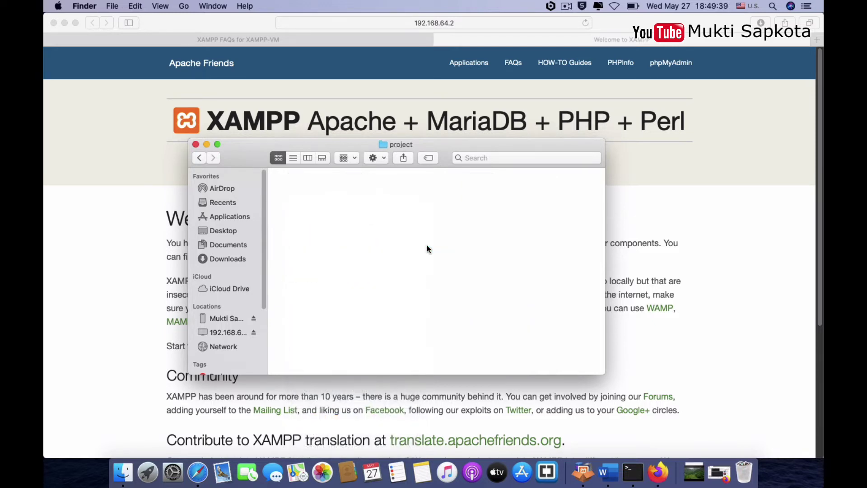
right_click(381, 211)
click(406, 249)
Step: Open the copied index.php in Brackets, replace the code inside its PHP block with echo "well come my site!";, then save and close it
click(305, 198)
double_click(305, 198)
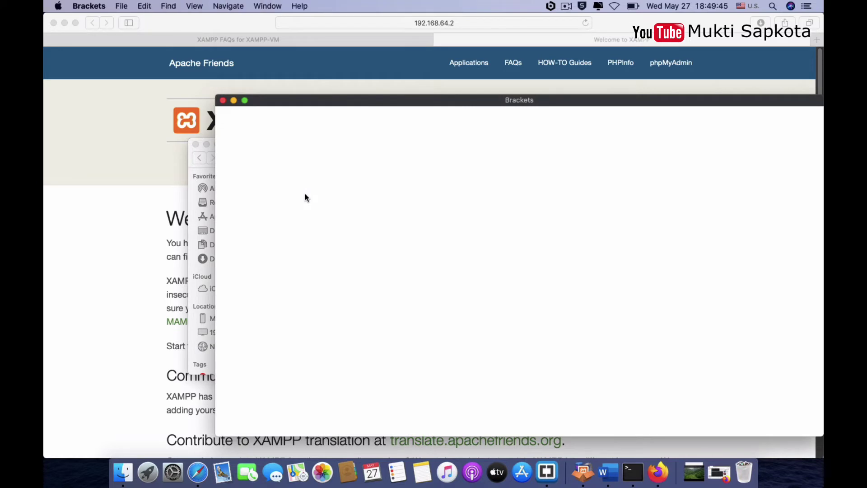
drag(311, 126, 335, 181)
key(BackSpace)
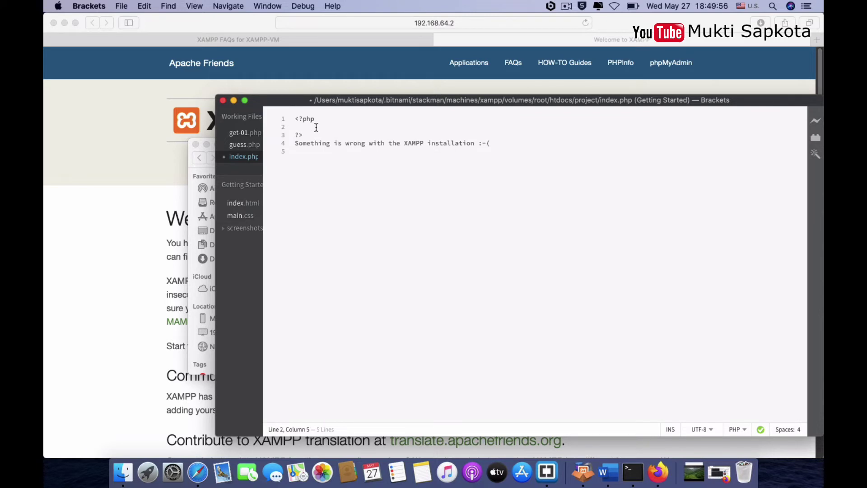
text(echo "well come my site!";)
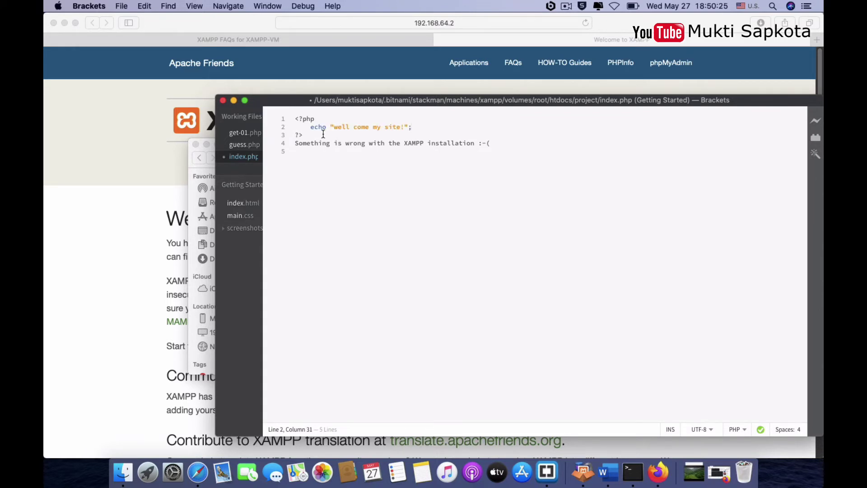
key(super+s)
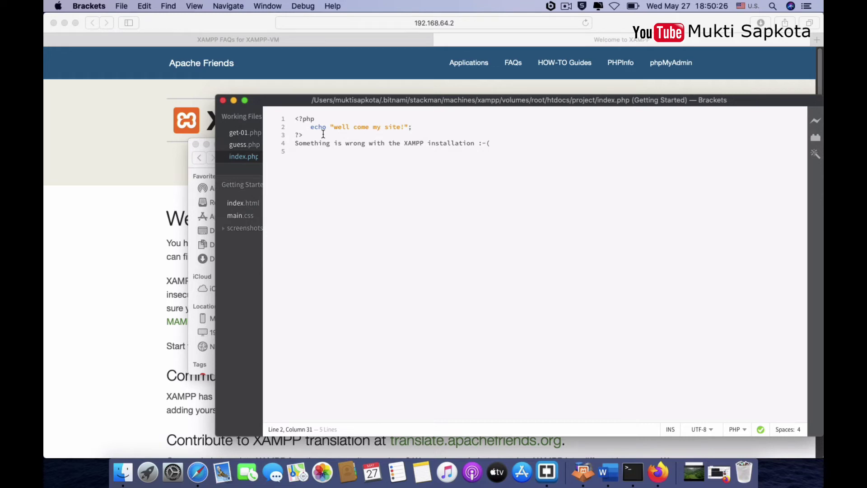
click(223, 99)
Step: Rename the index.php file in the project folder as my.php
right_click(303, 189)
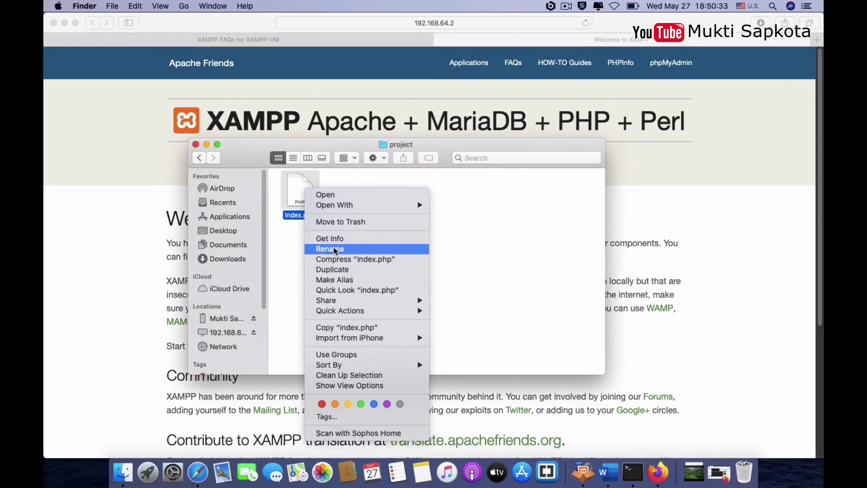
click(336, 248)
text(my)
key(Return)
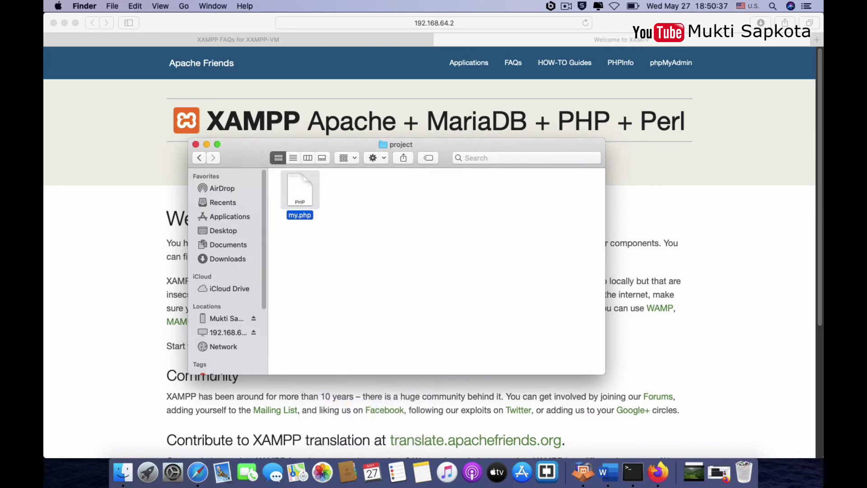
click(403, 209)
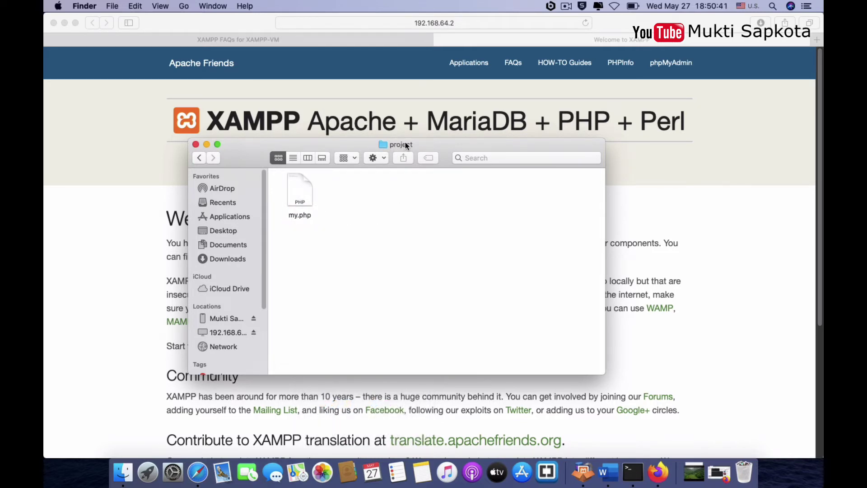
Step: Go back up to the lampp folder in Finder and check the full dashboard address in Safari
click(198, 159)
drag(255, 158, 251, 209)
click(242, 186)
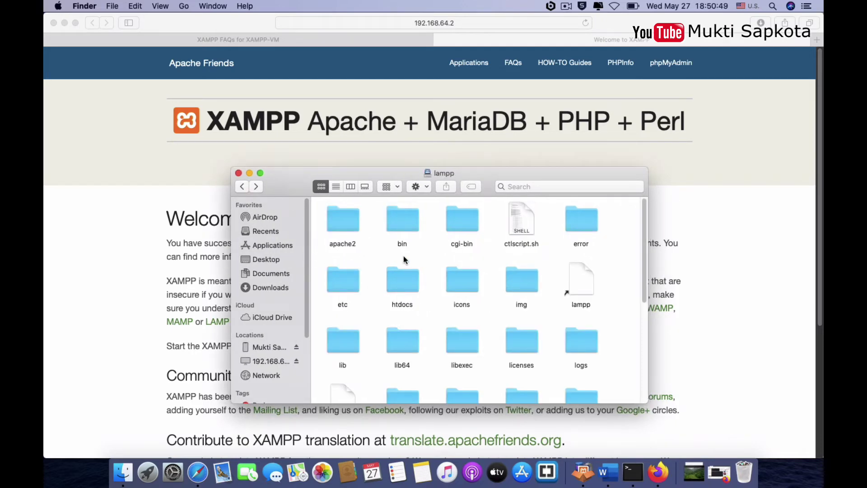
scroll(401, 250, down, 3)
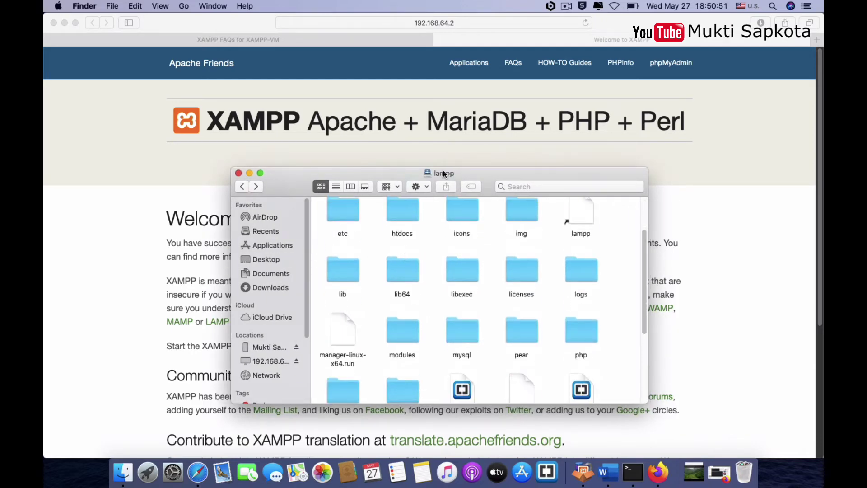
click(457, 23)
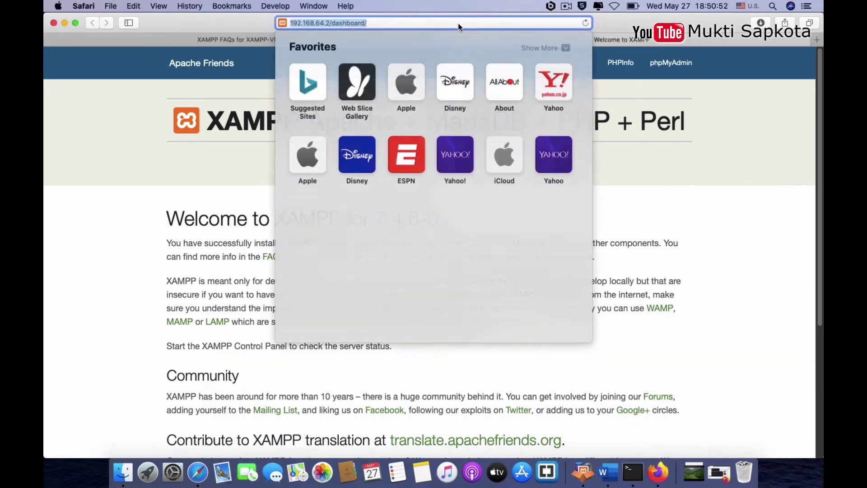
click(331, 23)
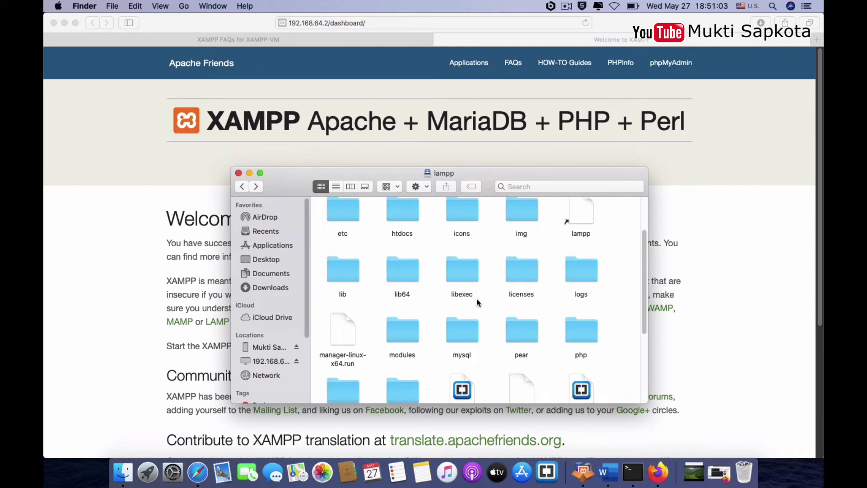
Step: Look inside the dashboard folder of htdocs, locate its index.html file, and return to htdocs
key(e)
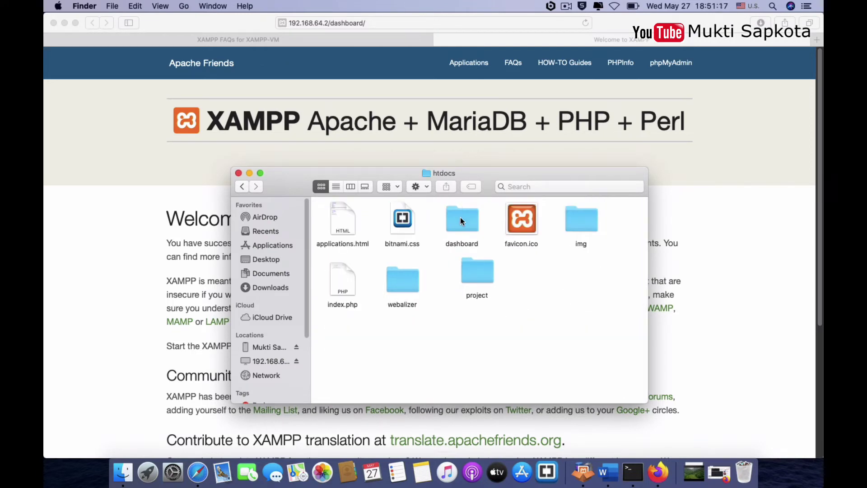
click(460, 218)
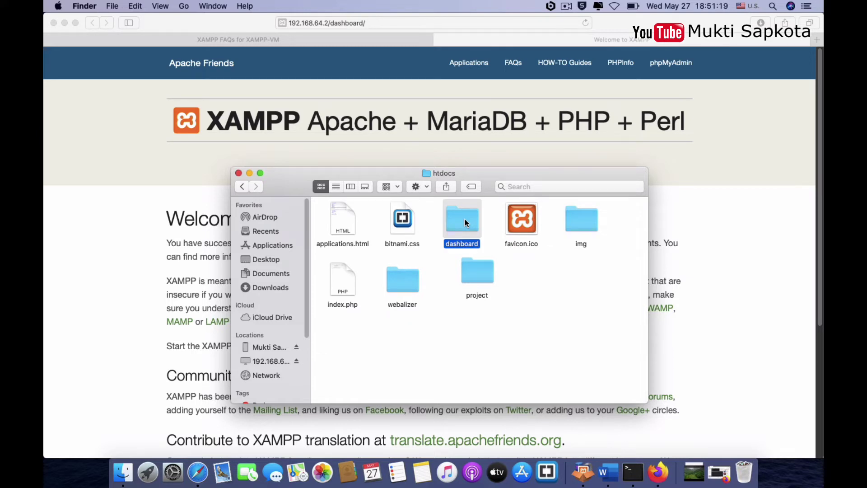
double_click(465, 218)
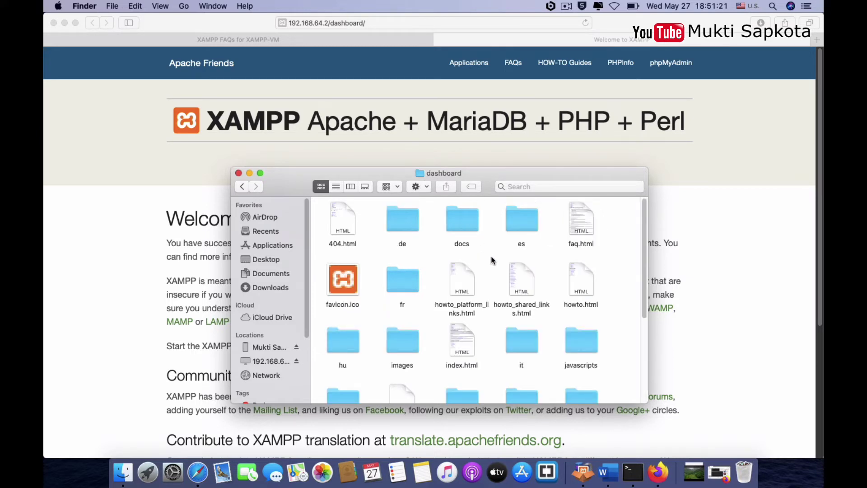
scroll(509, 282, down, 1)
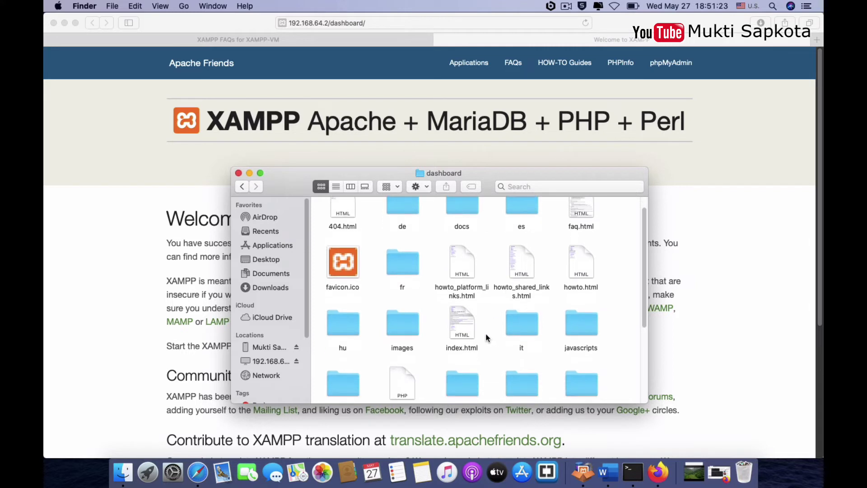
click(466, 325)
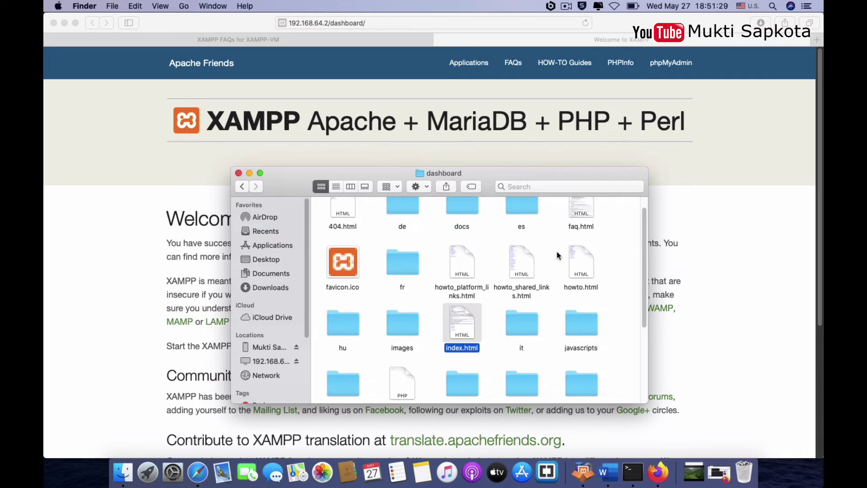
click(242, 187)
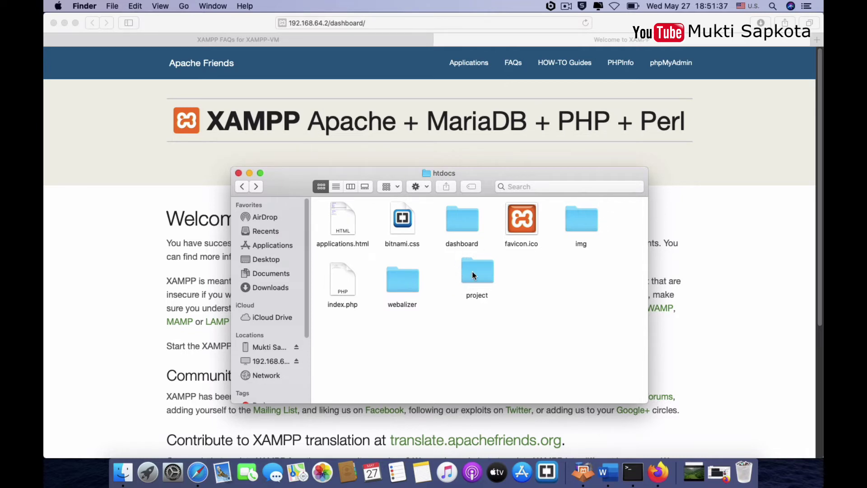
Step: Load 192.168.64.2/project/my.php in Safari and check the welcome text on the page
click(364, 23)
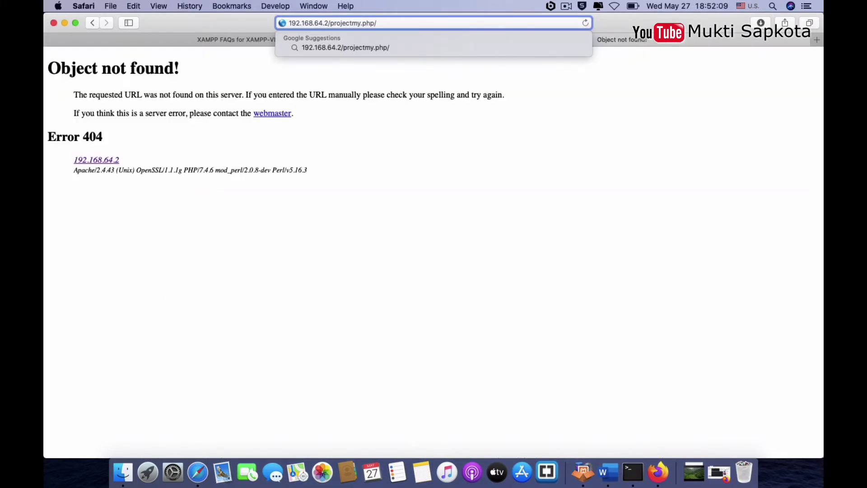
text(/)
key(Return)
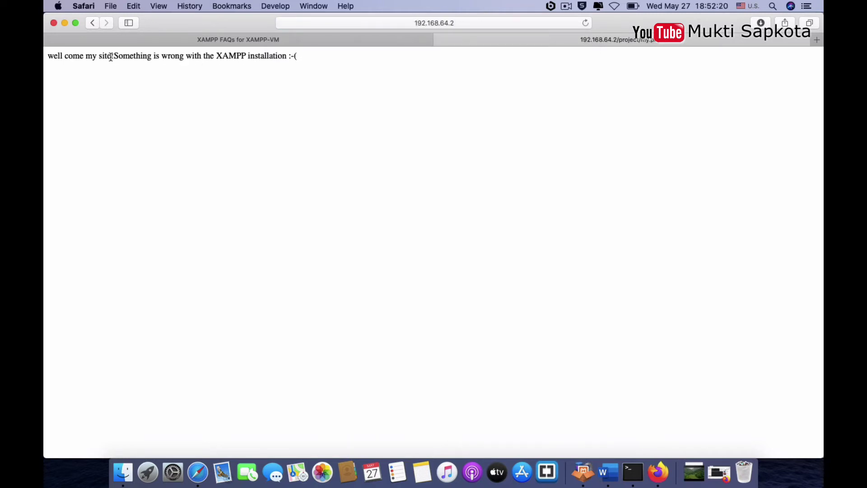
drag(48, 55, 108, 56)
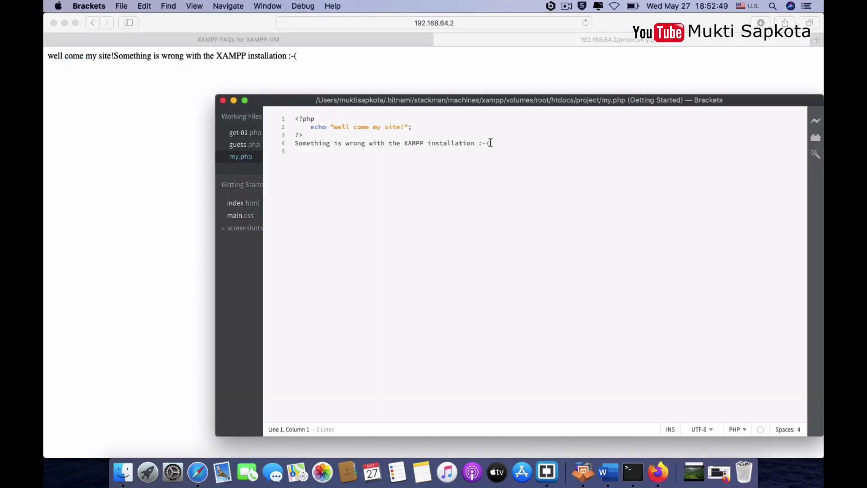
Step: Delete the "Something is wrong with the XAMPP installation :-(" line from my.php in Brackets, save and close it, and return to Safari
drag(490, 143, 289, 147)
key(BackSpace)
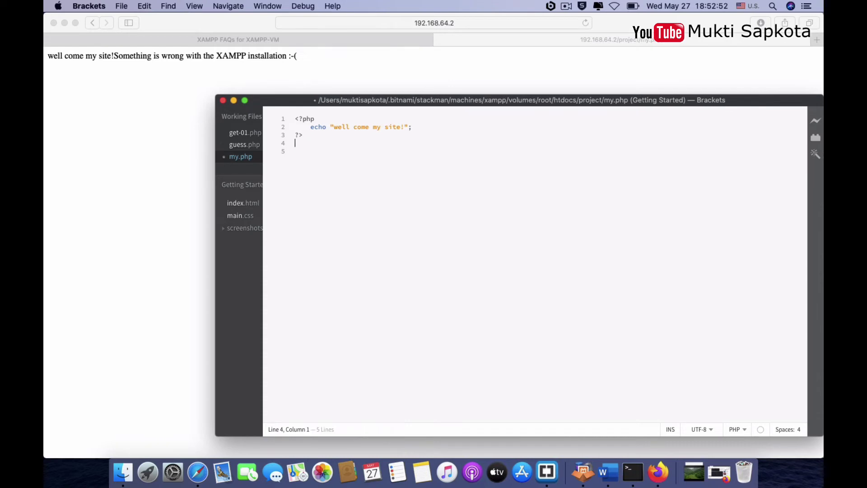
key(super+s)
click(222, 100)
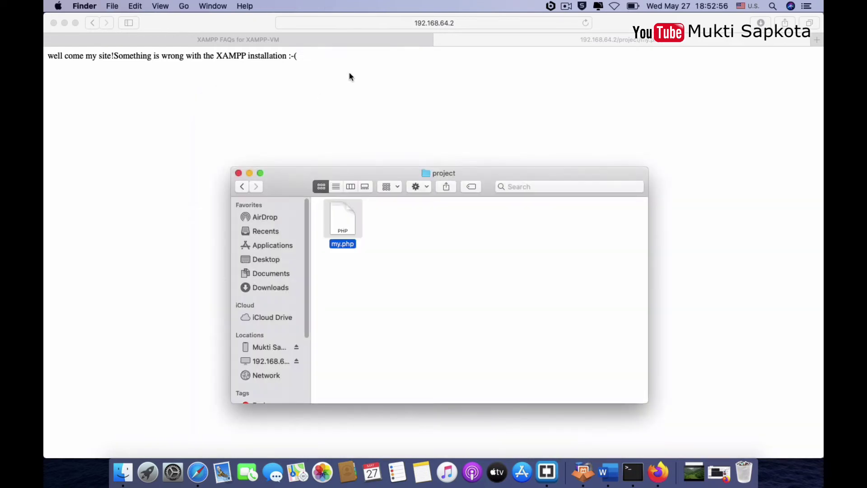
click(352, 81)
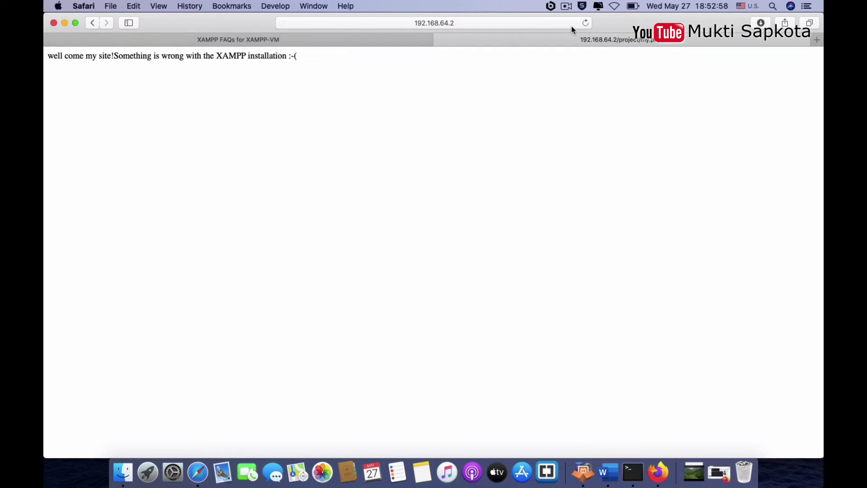
Step: Reload the project/my.php page in Safari and highlight its welcome text to check the edited output
click(586, 23)
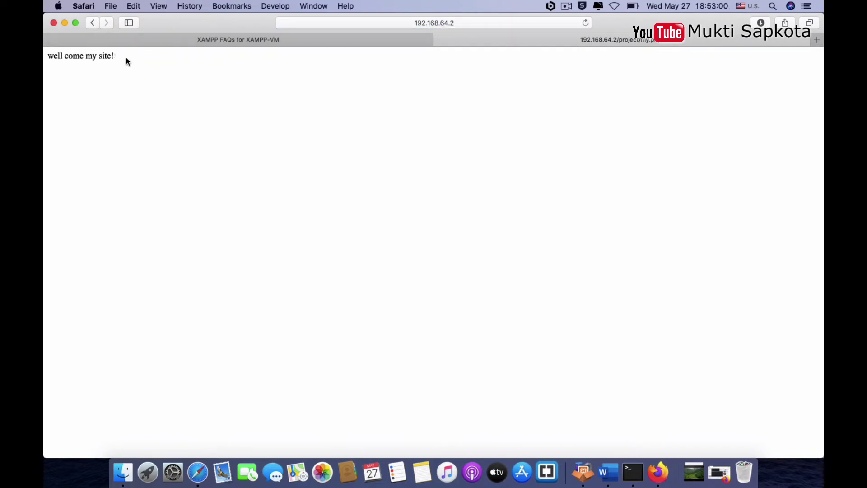
drag(132, 62, 48, 59)
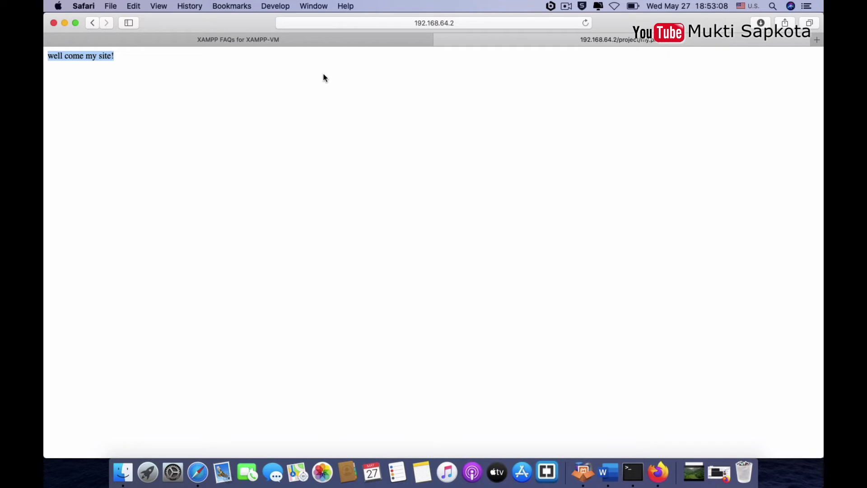
Step: Return to the XAMPP FAQs page and try to open phpMyAdmin from the site navigation
click(357, 40)
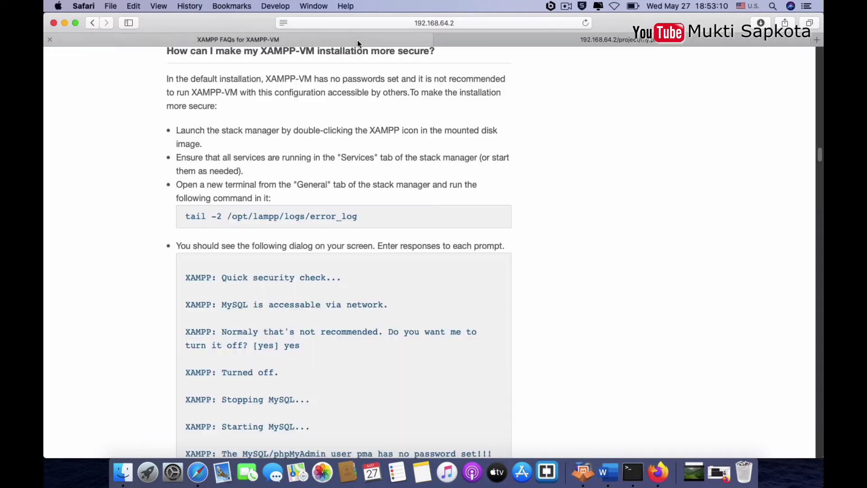
scroll(500, 66, up, 1)
scroll(495, 66, up, 20)
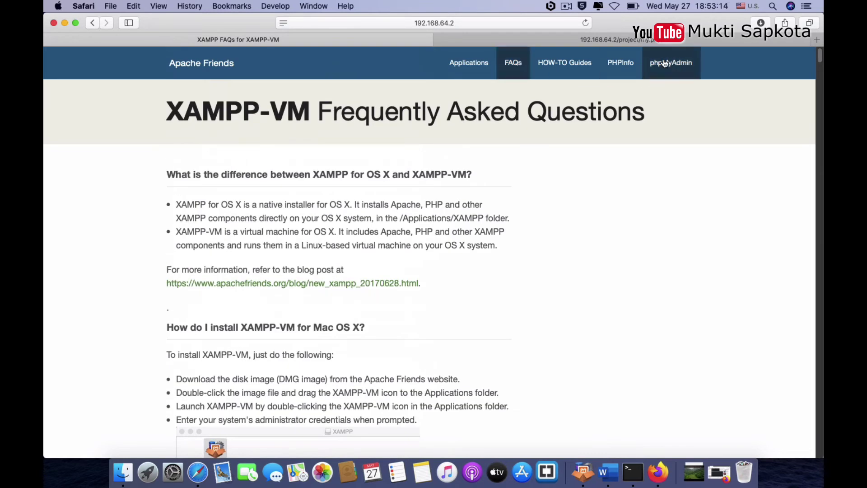
click(670, 64)
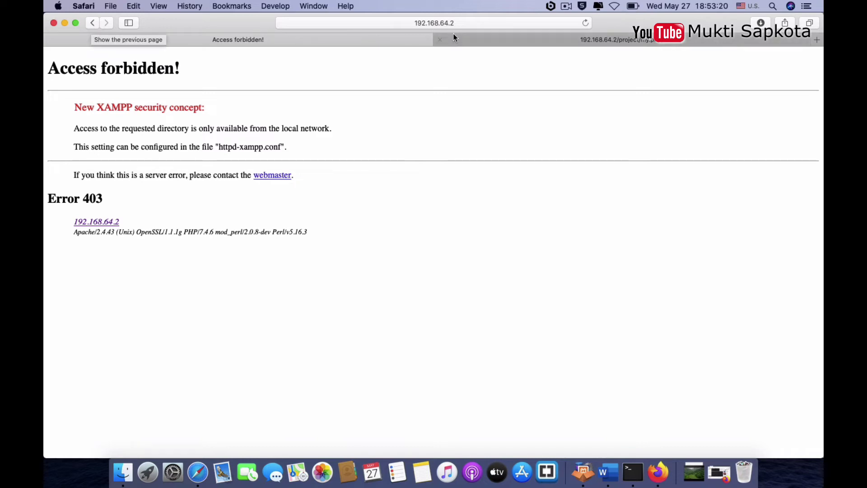
Step: Go back to the XAMPP-VM FAQs and locate the instructions for enabling remote access to phpMyAdmin
click(556, 43)
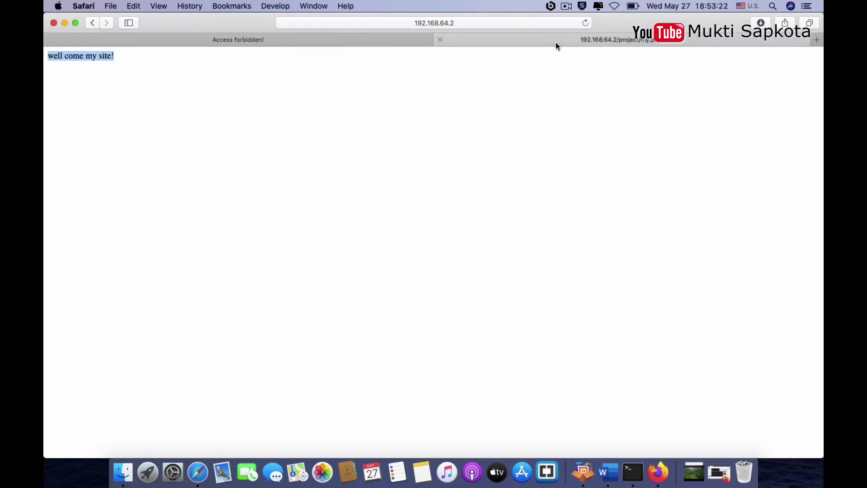
click(294, 41)
click(91, 23)
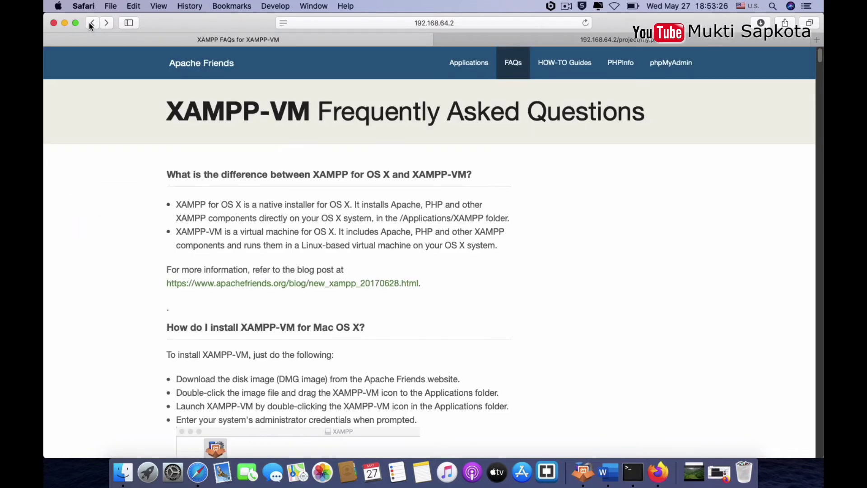
click(565, 68)
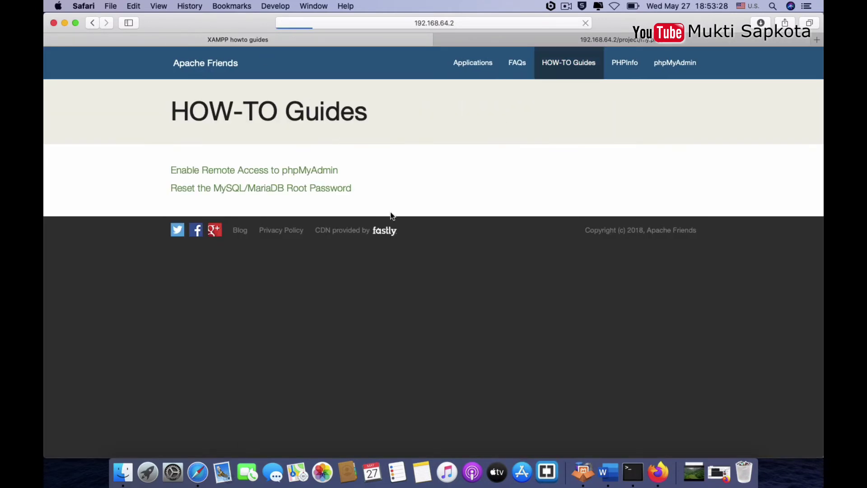
click(518, 63)
scroll(383, 218, down, 20)
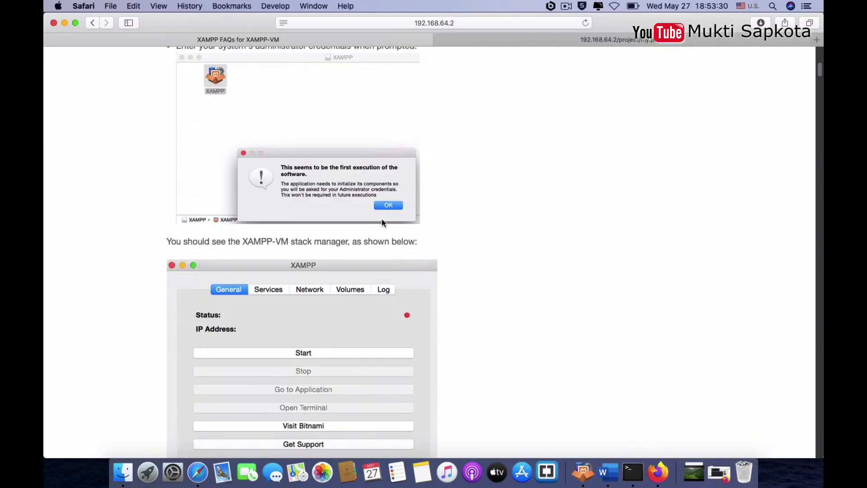
scroll(384, 217, down, 10)
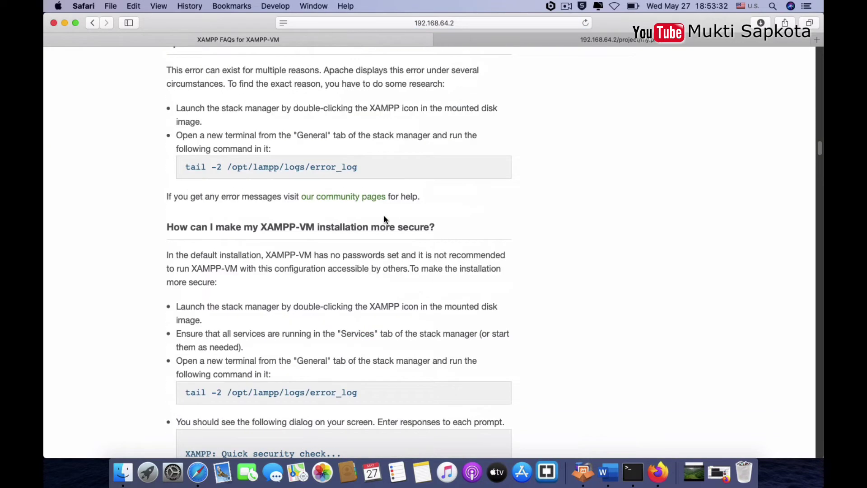
scroll(384, 217, down, 15)
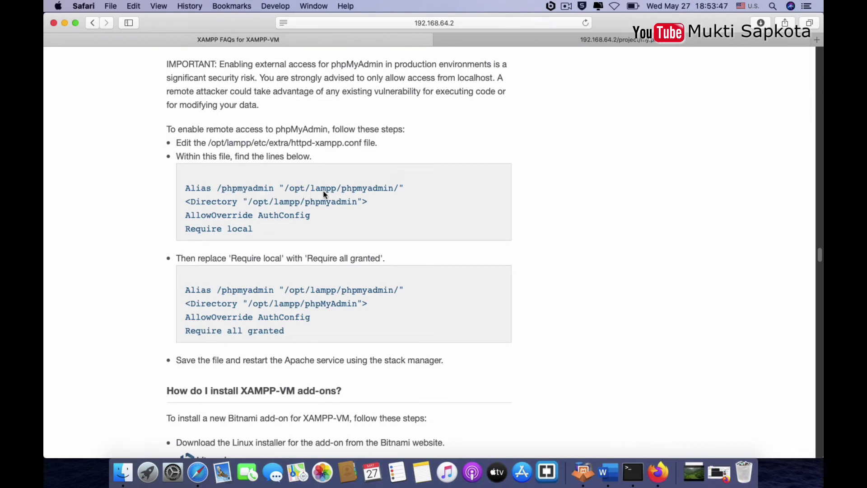
Step: Study the FAQ's original and replacement phpMyAdmin directory lines, comparing "Require local" with "Require all granted"
drag(342, 190, 393, 191)
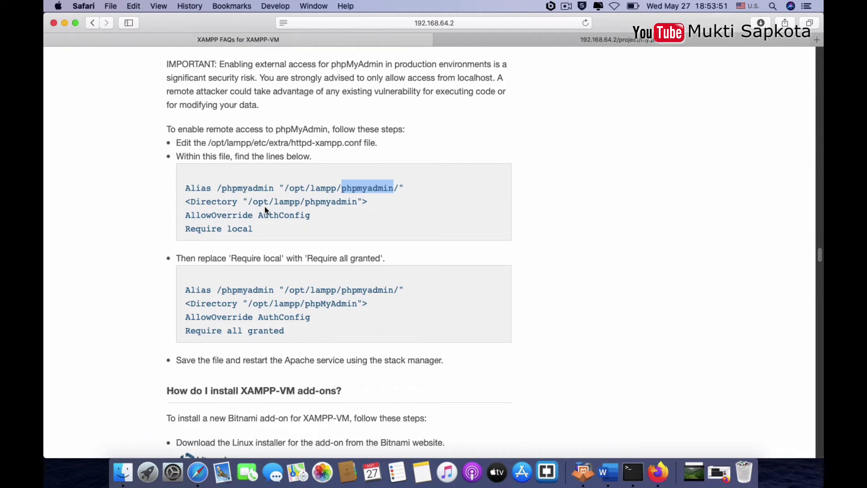
click(318, 204)
drag(357, 202, 306, 203)
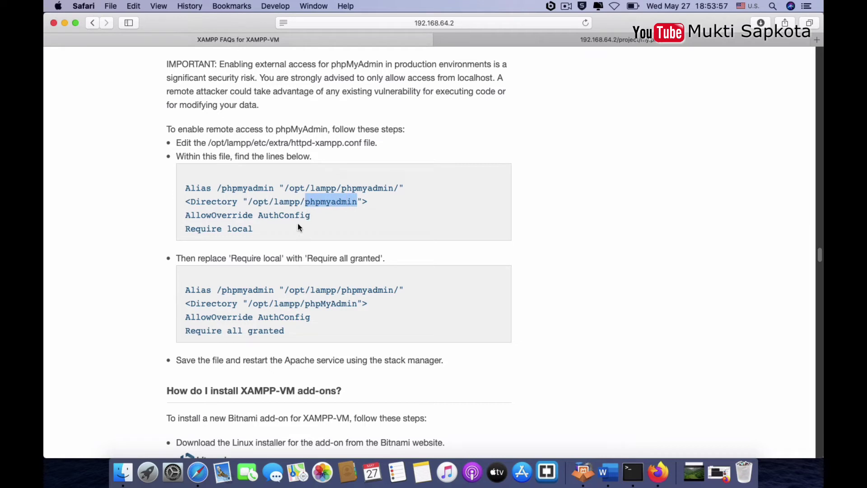
drag(186, 216, 315, 219)
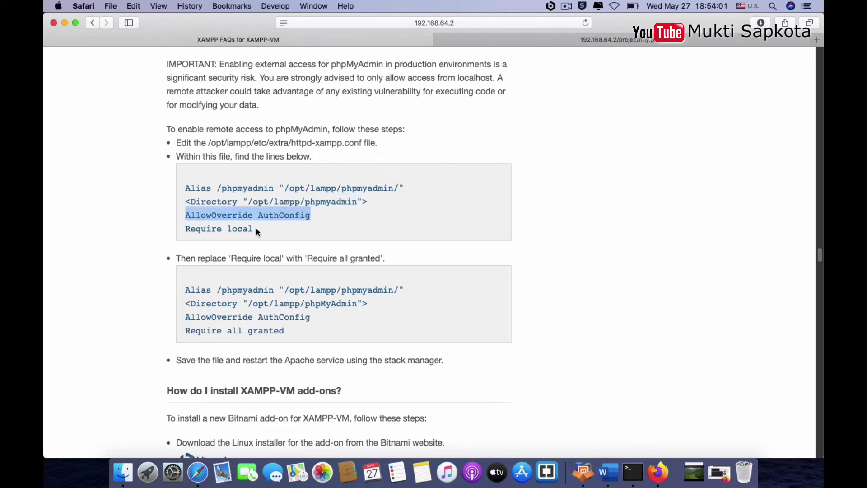
drag(256, 229, 180, 229)
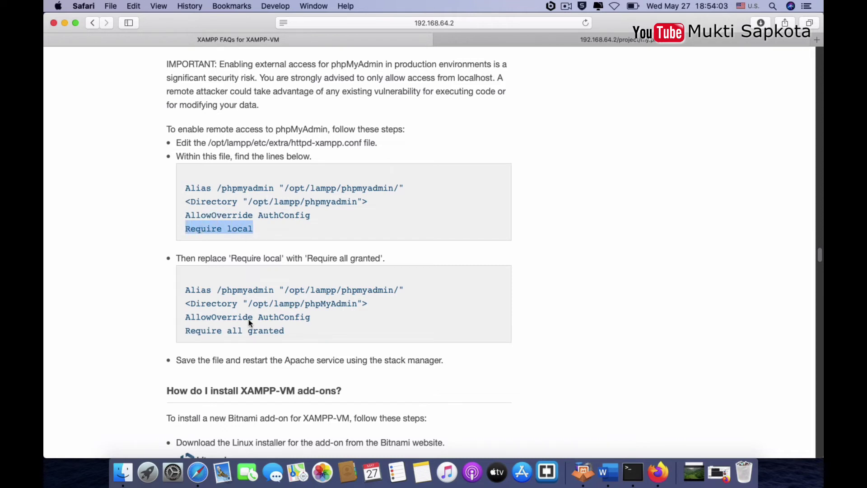
drag(287, 331, 228, 332)
scroll(295, 319, down, 3)
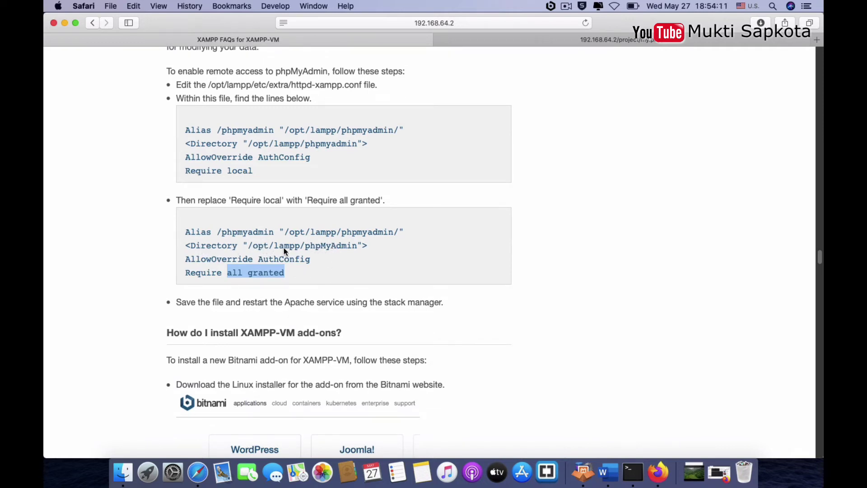
drag(307, 248, 357, 249)
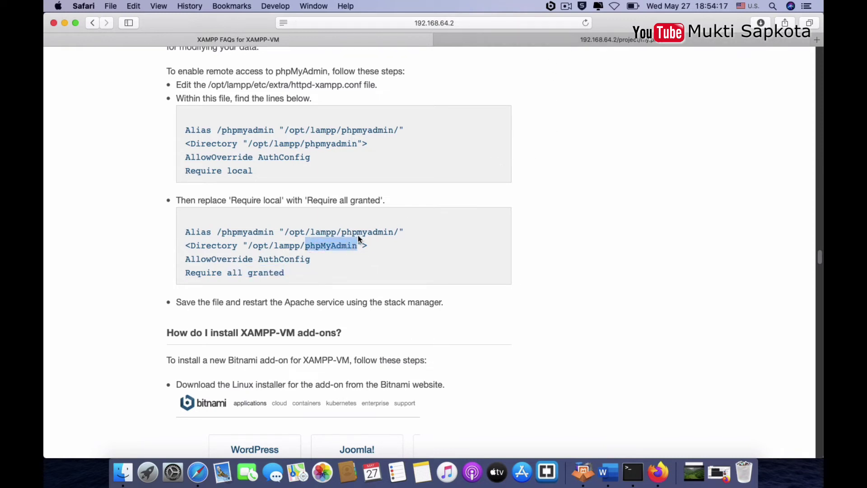
Step: Switch to Finder, go from the lampp folder into etc/extra, and open httpd-xampp.conf in Brackets
click(123, 470)
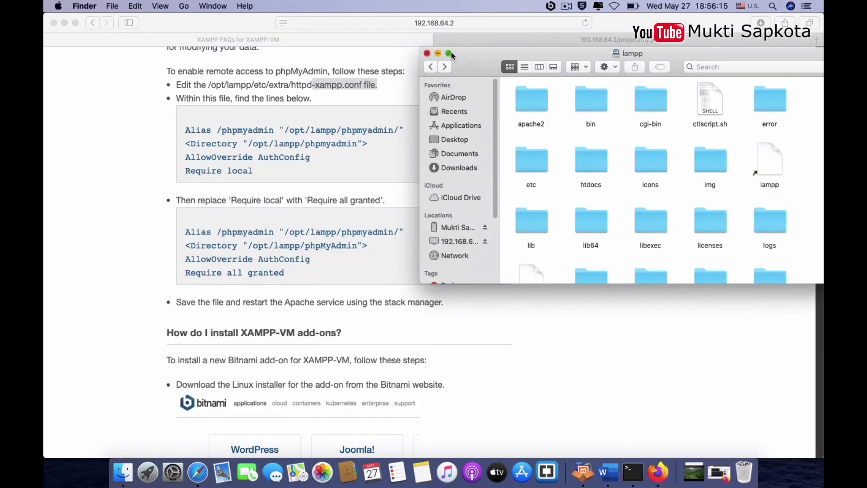
mouse_move(452, 52)
double_click(535, 166)
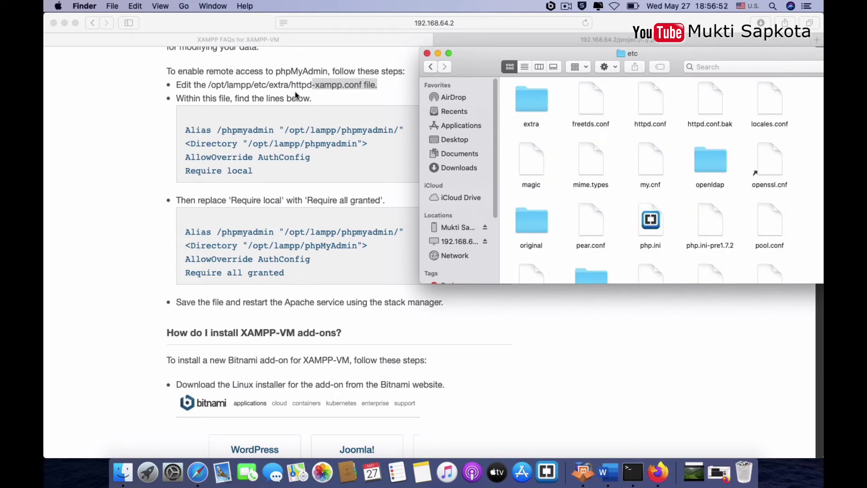
double_click(531, 106)
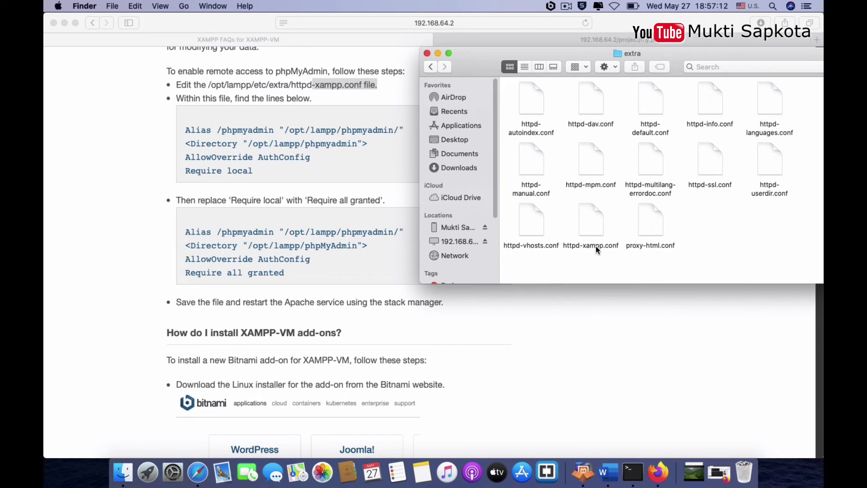
click(592, 210)
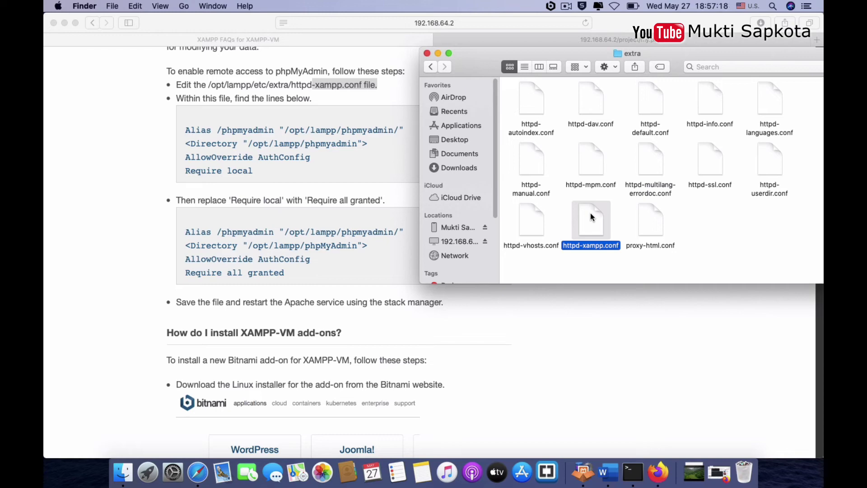
double_click(590, 213)
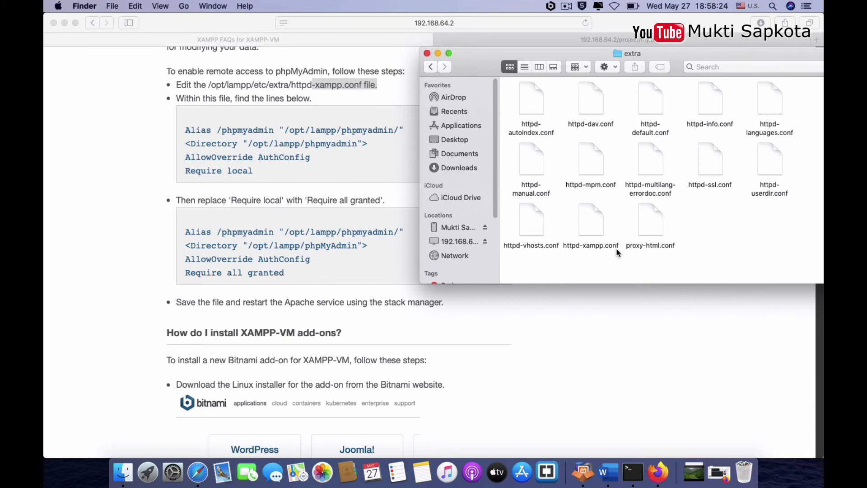
double_click(595, 217)
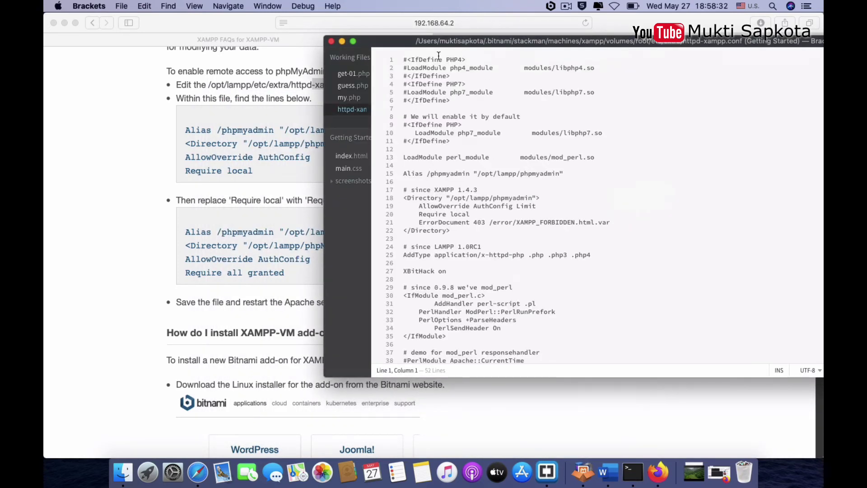
Step: Move the Brackets window clear of the FAQ instructions and bring httpd-xampp.conf back up from the extra folder in Finder
drag(403, 43, 476, 39)
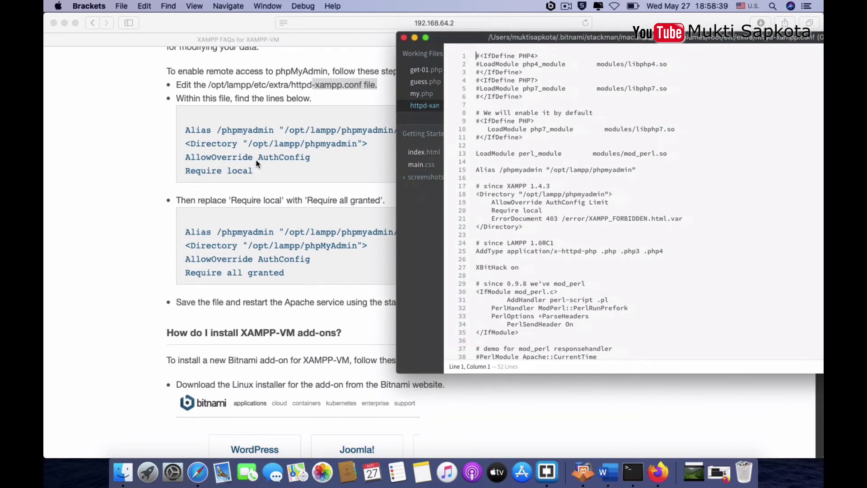
click(548, 211)
click(174, 174)
click(199, 175)
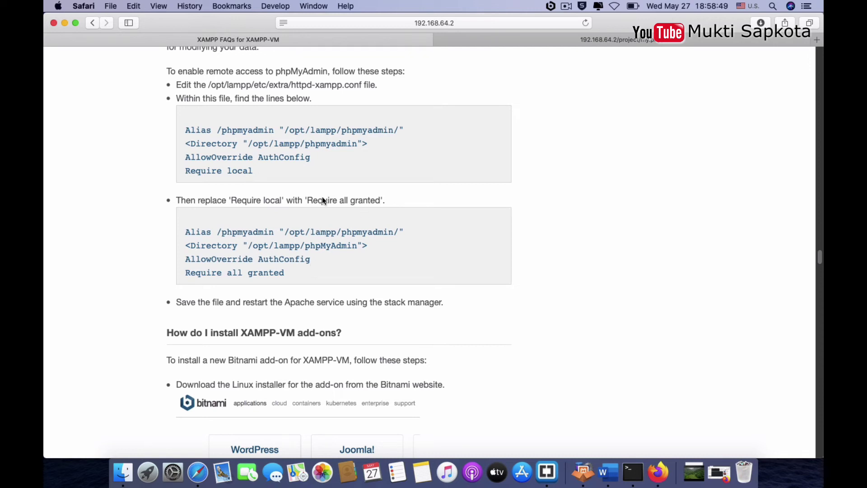
click(123, 472)
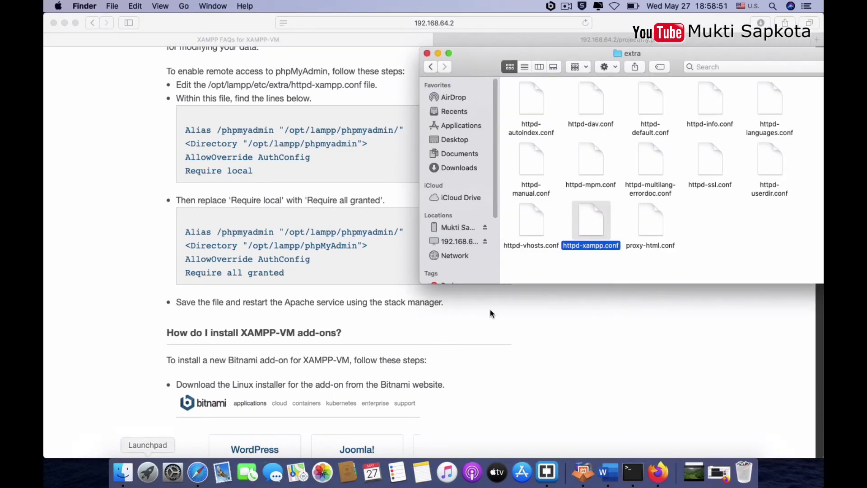
double_click(591, 231)
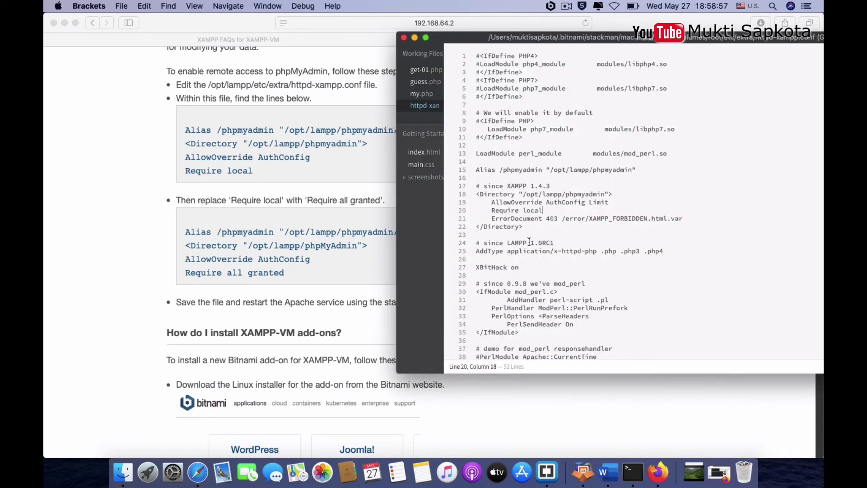
Step: Highlight "Require local" in the phpmyadmin directory block and look through the rest of httpd-xampp.conf
drag(543, 210, 491, 211)
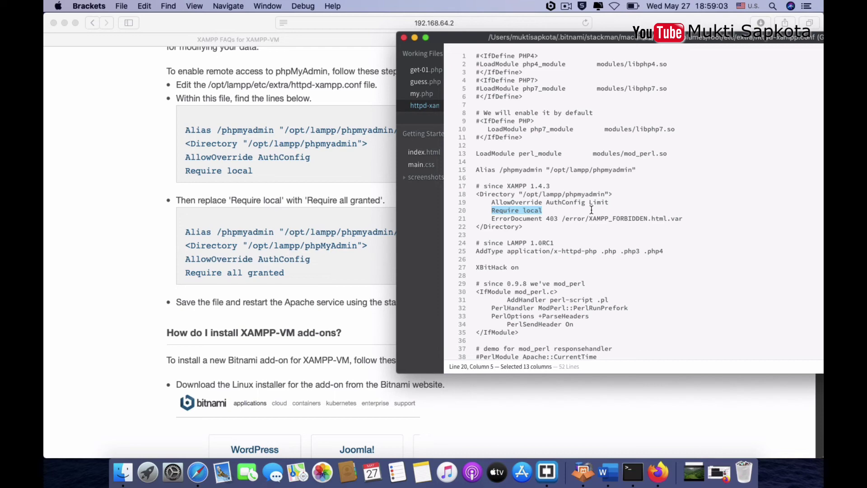
scroll(568, 163, down, 5)
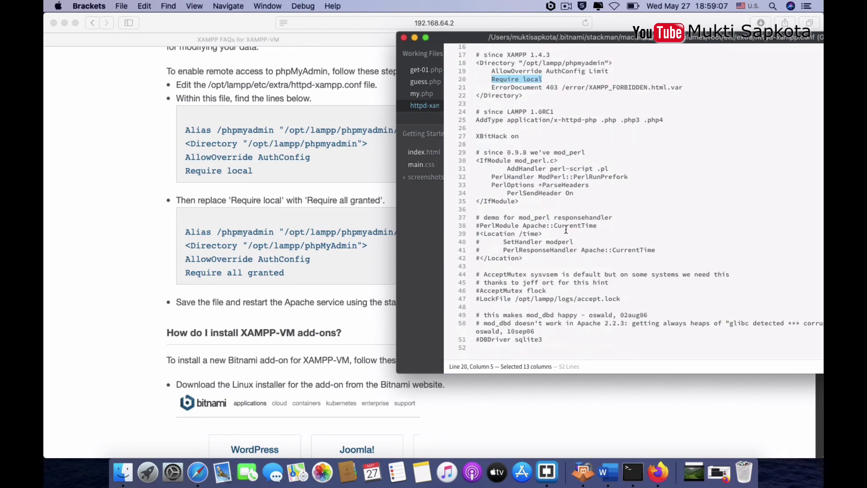
scroll(541, 239, up, 5)
click(539, 235)
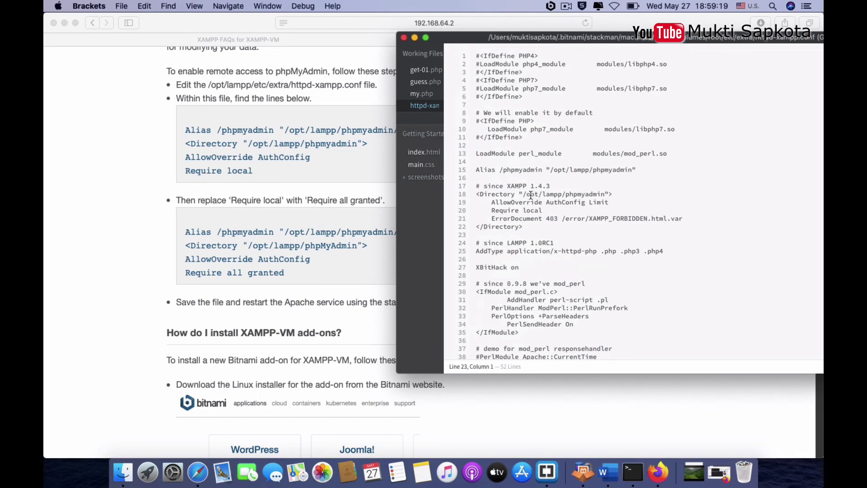
Step: Search httpd-xampp.conf for "Require local", using the text copied from the FAQ in Safari
click(520, 154)
key(super+f)
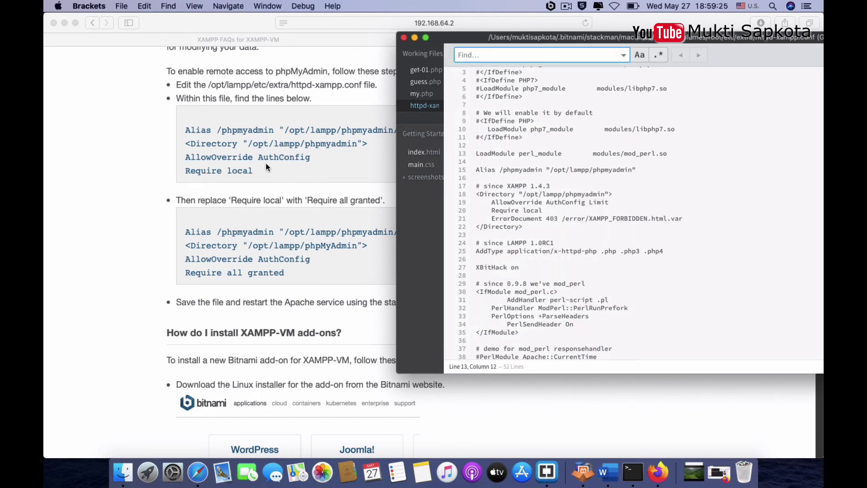
drag(253, 171, 183, 171)
key(super+c)
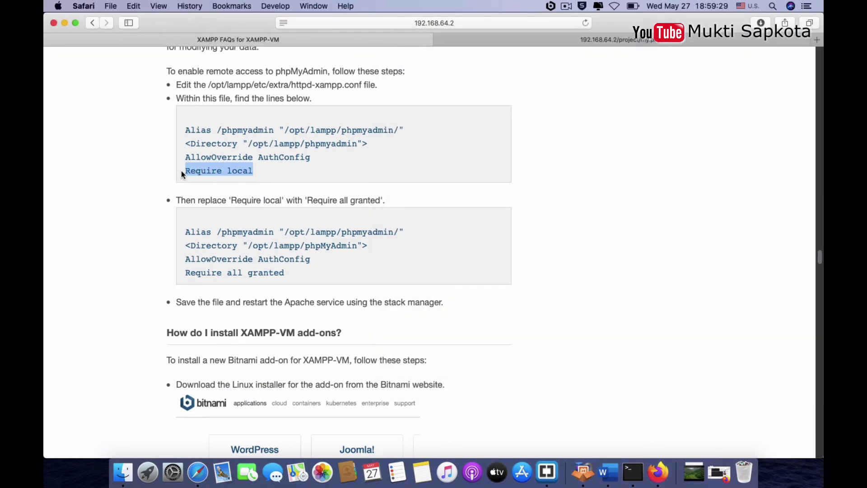
key(super+Tab)
key(super+v)
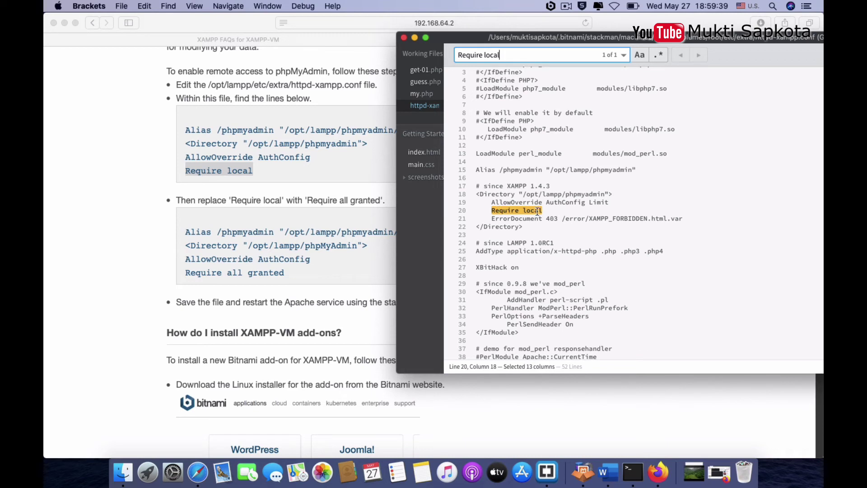
Step: Replace "Require local" with "Require all granted", copied from the FAQ, in the phpmyadmin directory block of httpd-xampp.conf and save the file
drag(542, 210, 493, 211)
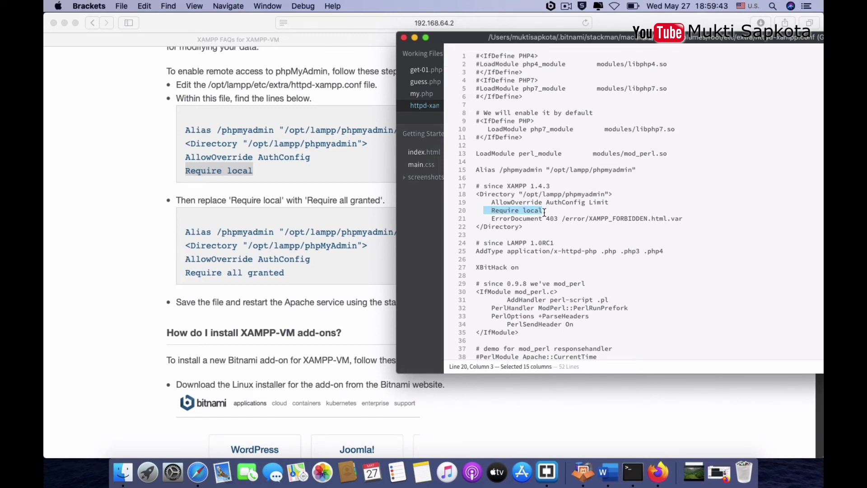
click(249, 275)
drag(286, 272, 186, 274)
key(super+c)
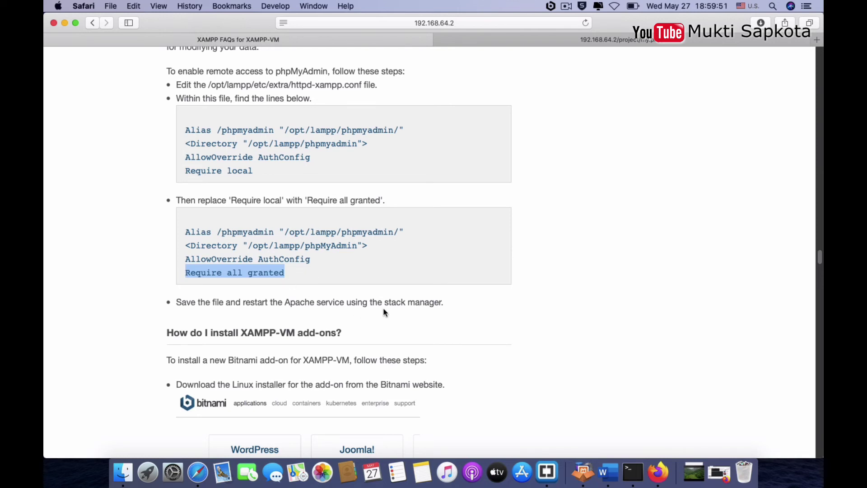
click(555, 466)
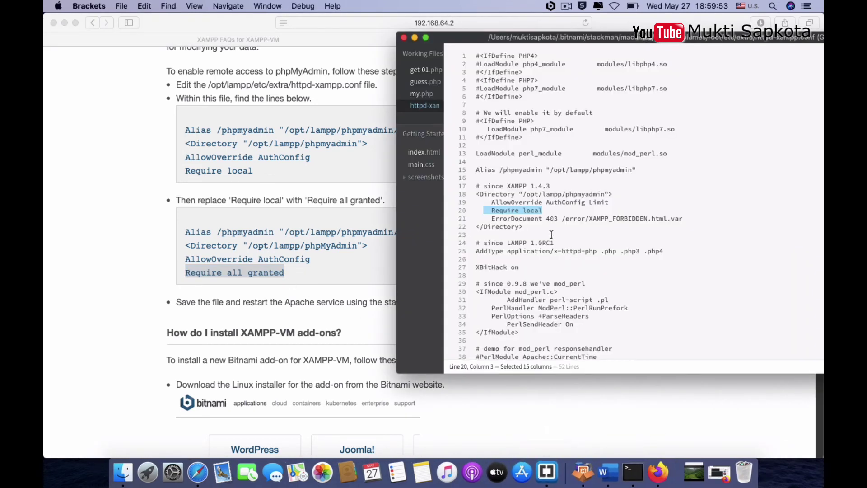
key(super+v)
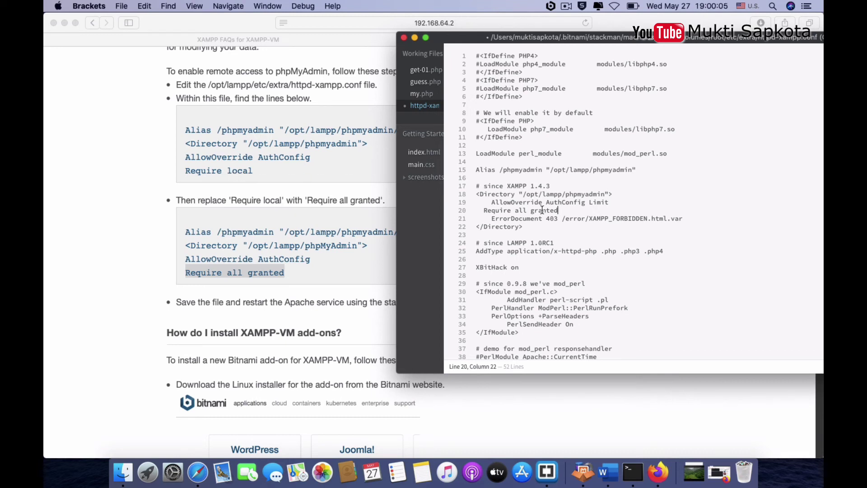
key(super+z)
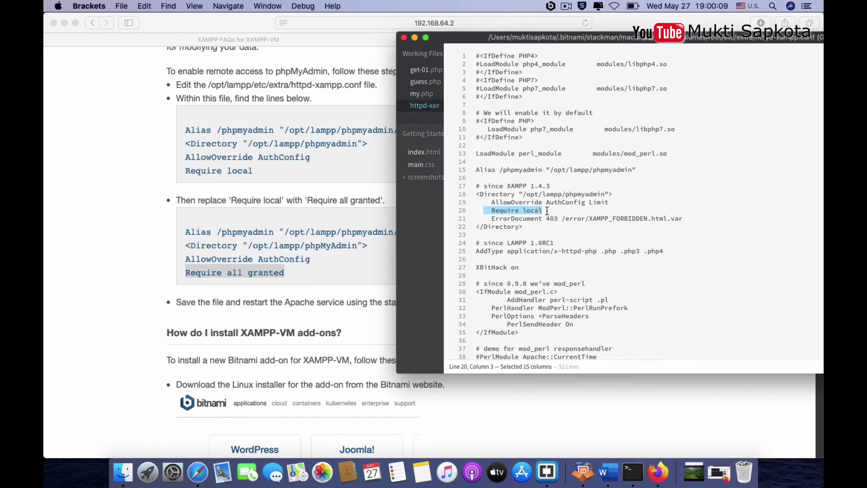
key(super+v)
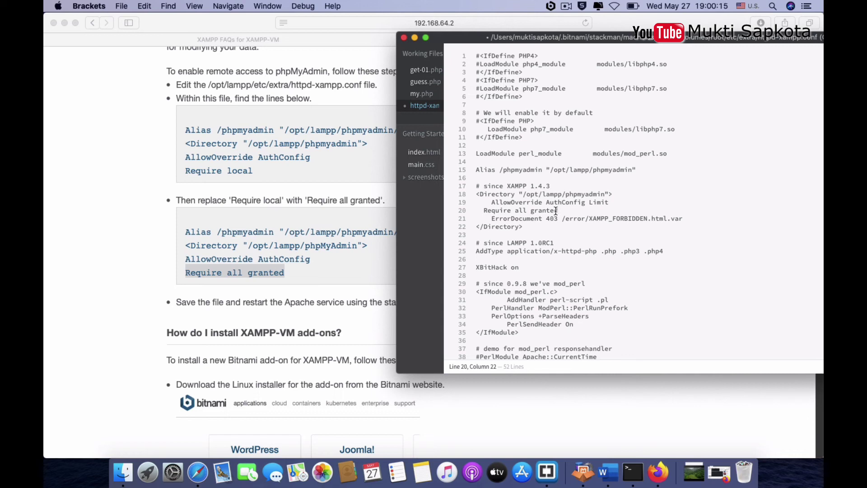
key(super+s)
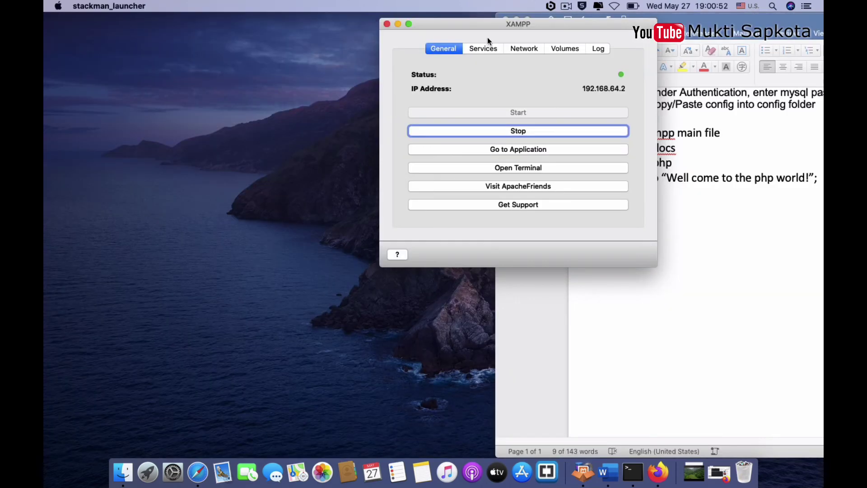
Step: Switch to the XAMPP manager, stop the running stack and close the manager
drag(476, 31, 397, 28)
click(463, 128)
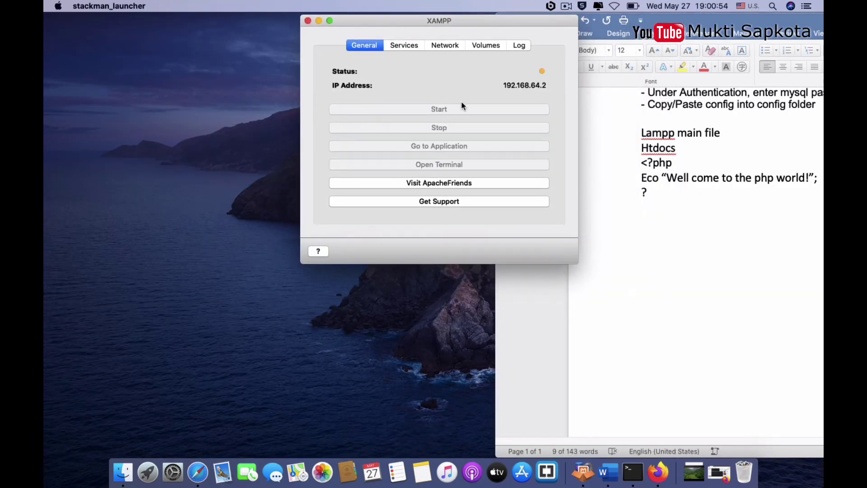
click(307, 21)
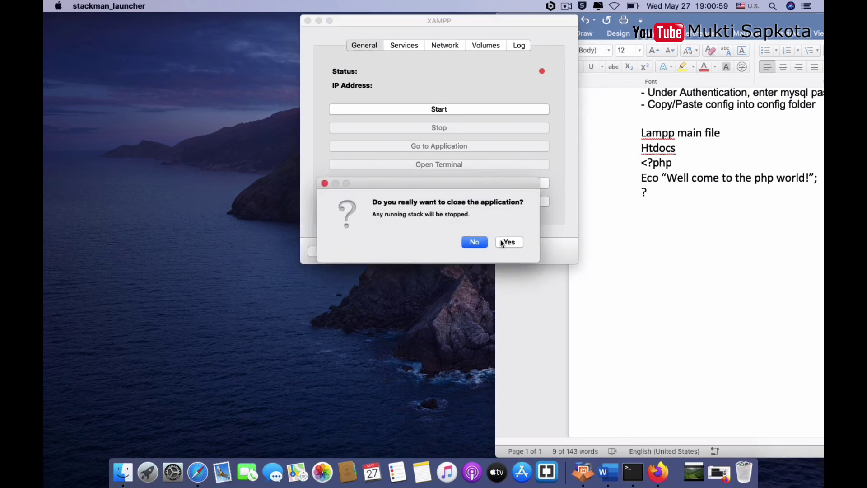
click(484, 240)
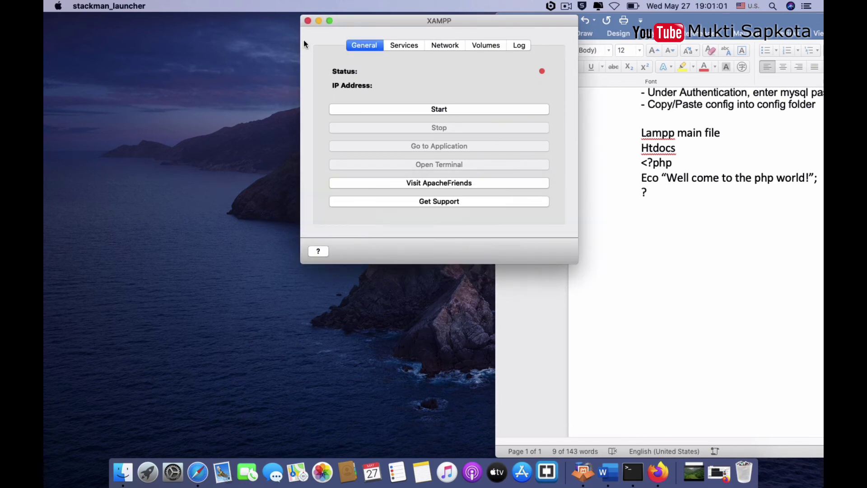
click(308, 21)
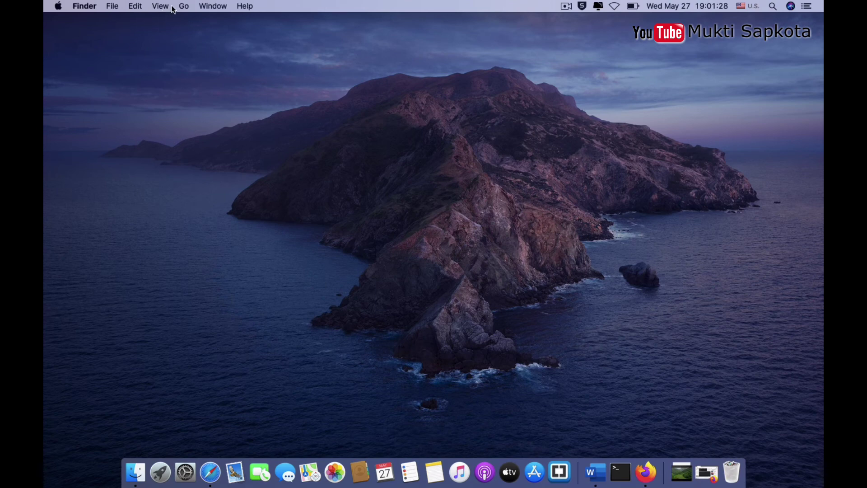
Step: Relaunch XAMPP from the Applications folder and start its stack
click(183, 6)
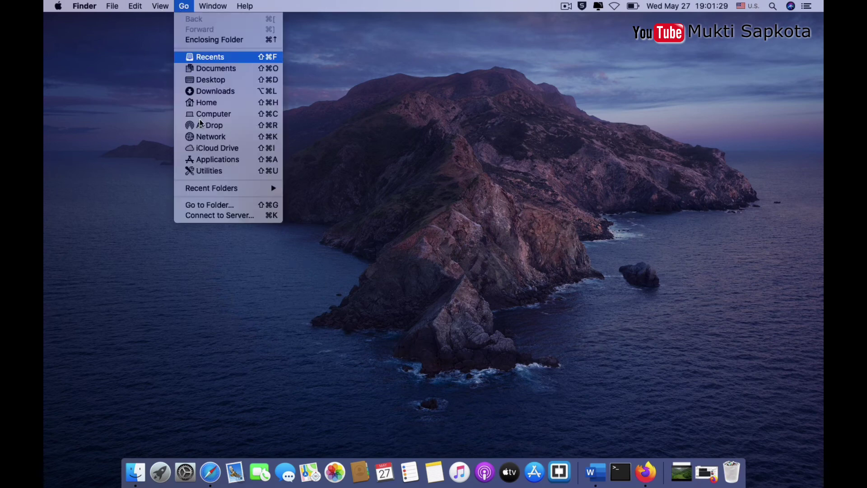
click(217, 160)
scroll(332, 305, down, 3)
scroll(332, 305, down, 8)
double_click(369, 332)
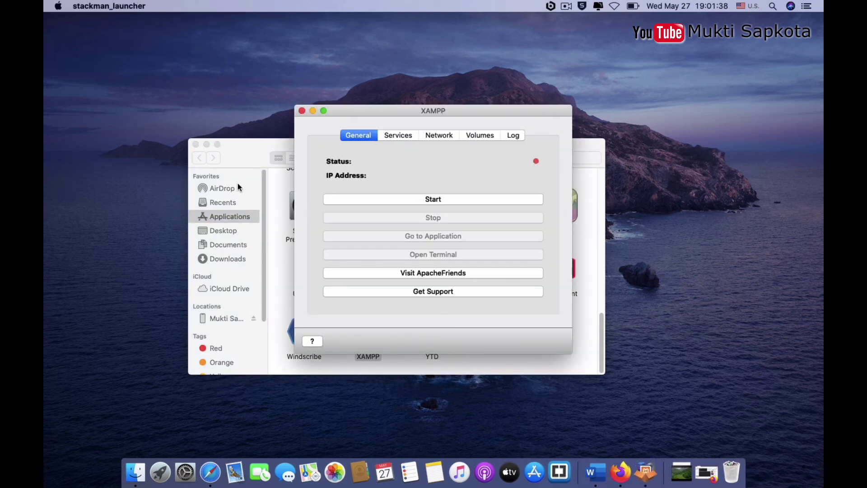
drag(353, 111, 467, 48)
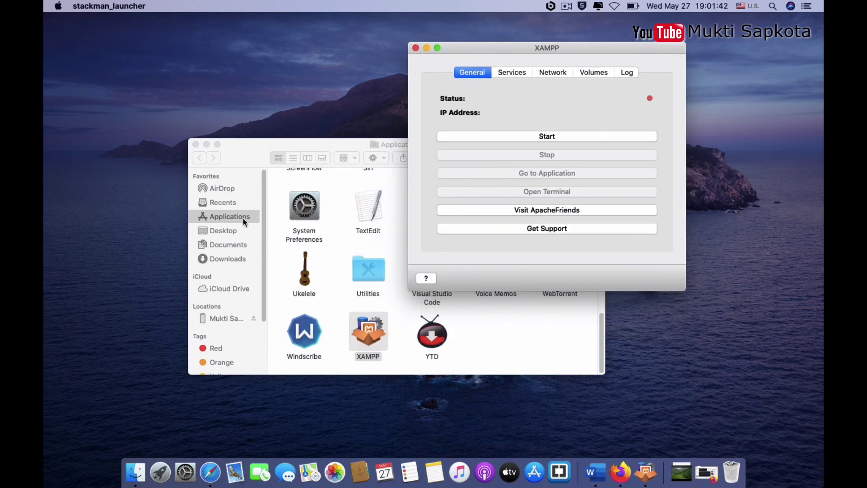
click(552, 137)
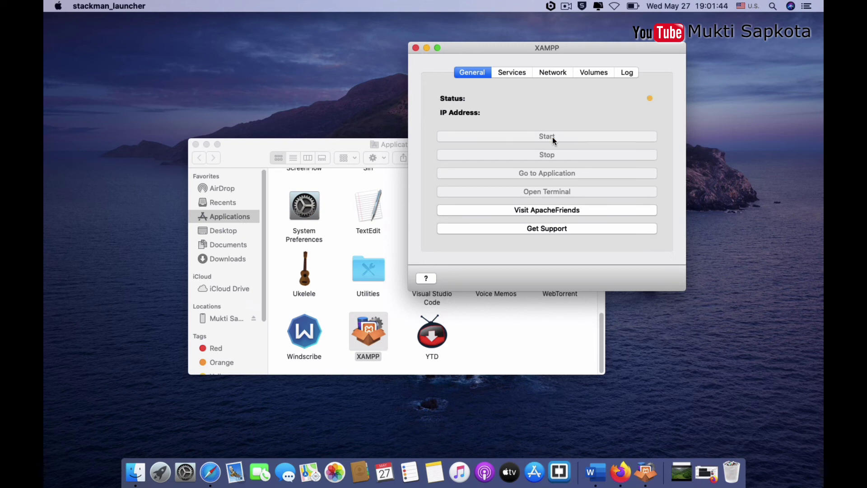
Step: Check XAMPP's volumes, general status, log and services while the stack starts up
click(592, 74)
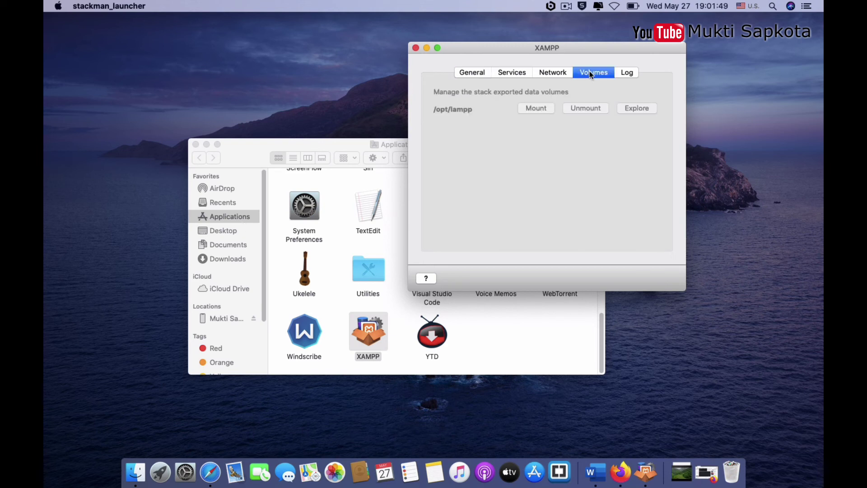
click(504, 73)
click(471, 75)
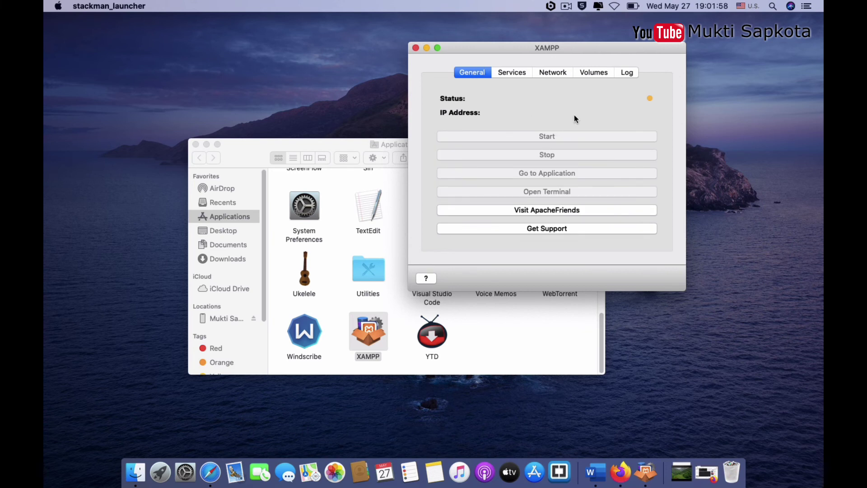
click(627, 72)
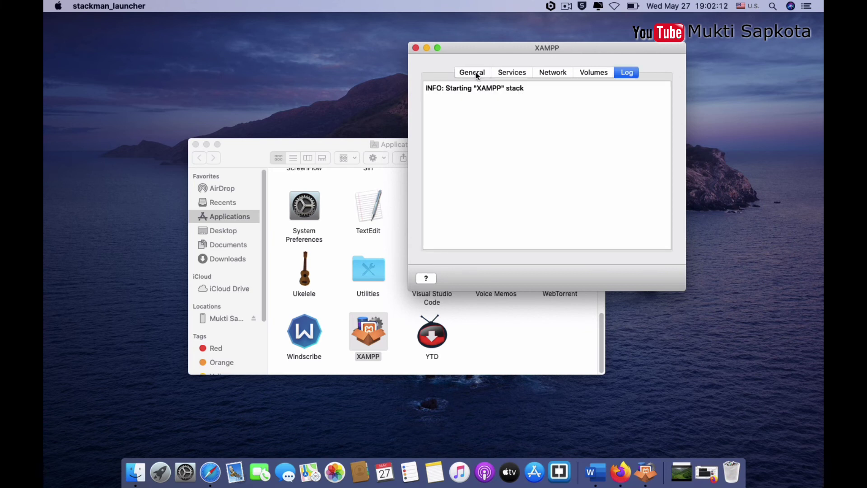
click(475, 74)
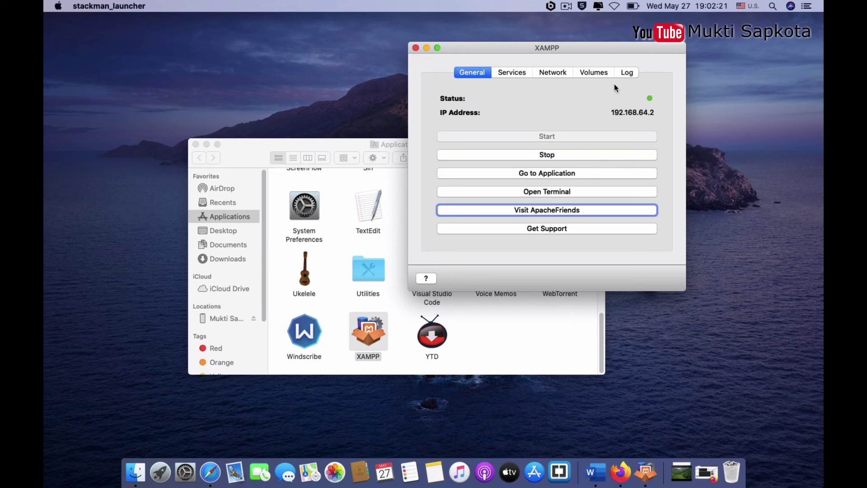
click(512, 72)
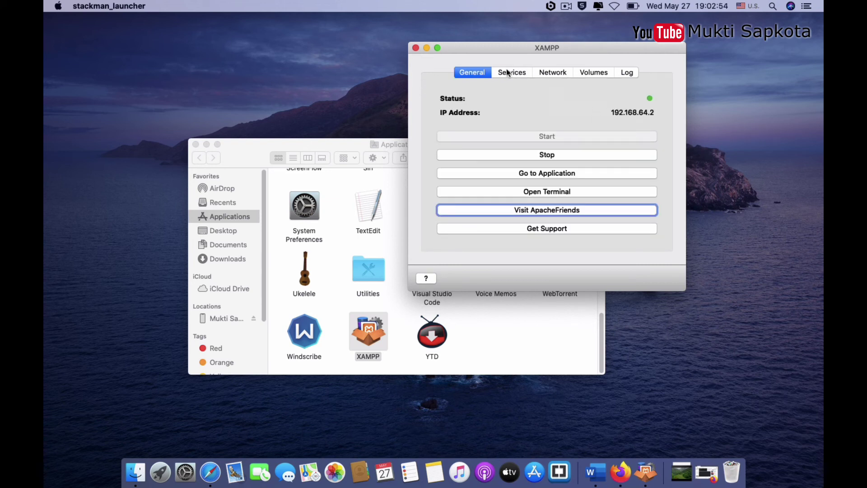
click(508, 73)
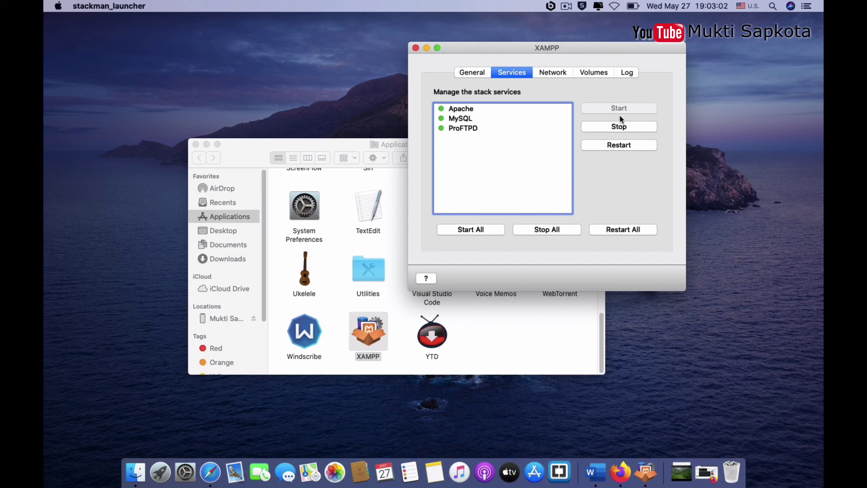
Step: Enable the port forwarding rules localhost:8080 -> 80 and localhost:8443 -> 443, and mount the /opt/lampp volume
click(548, 74)
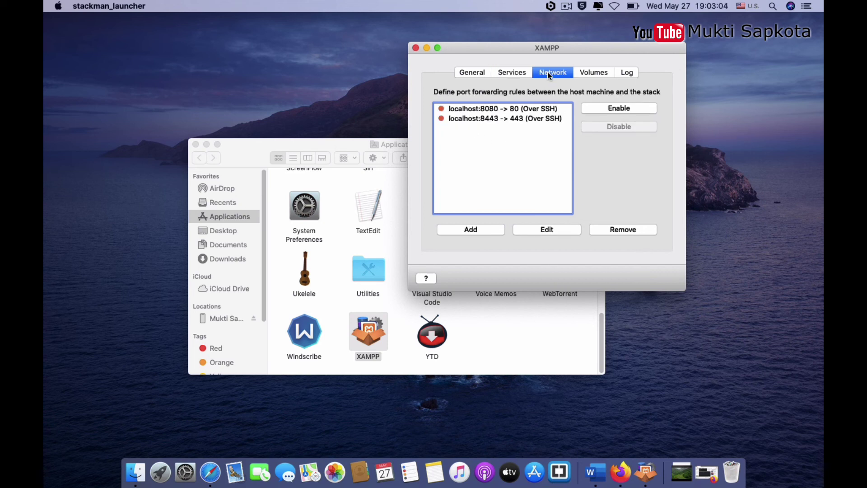
click(534, 110)
click(606, 109)
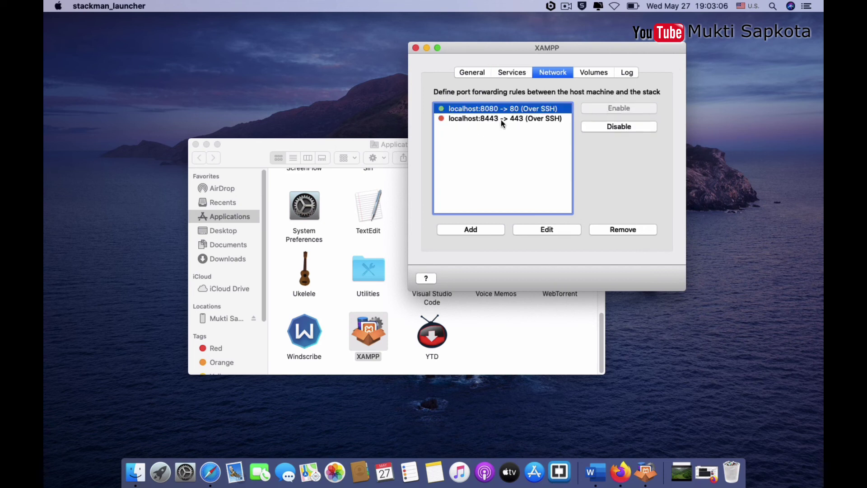
click(470, 119)
click(612, 111)
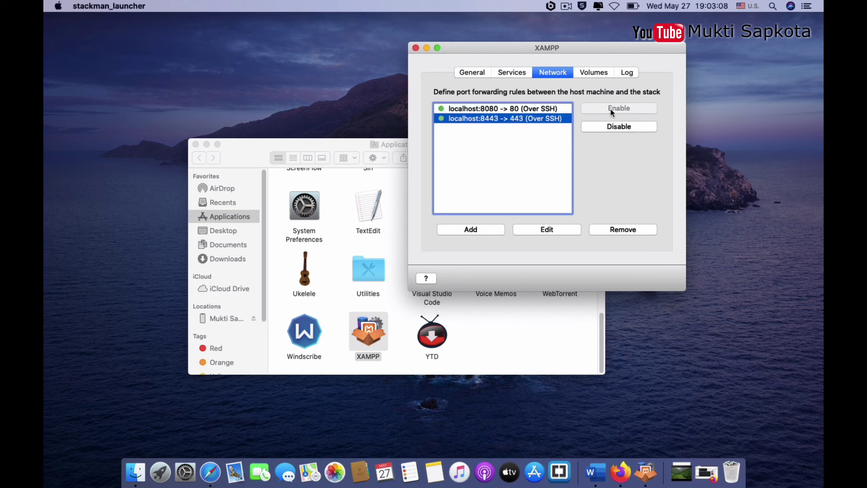
click(597, 73)
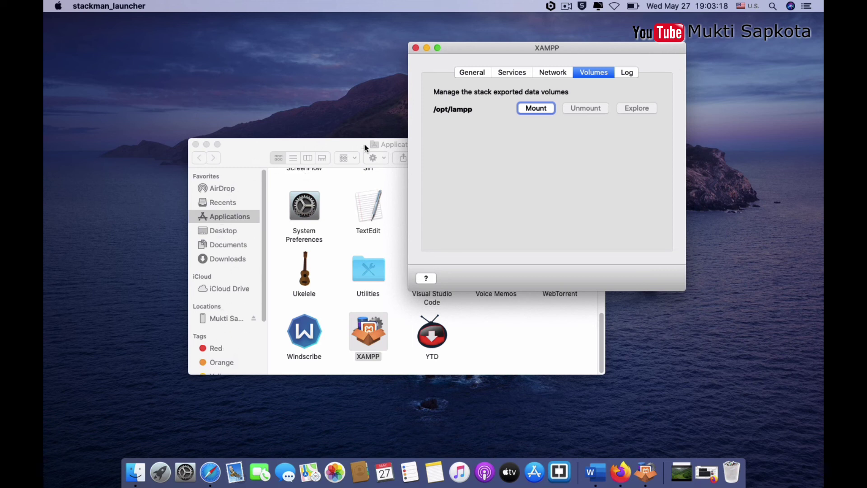
click(536, 108)
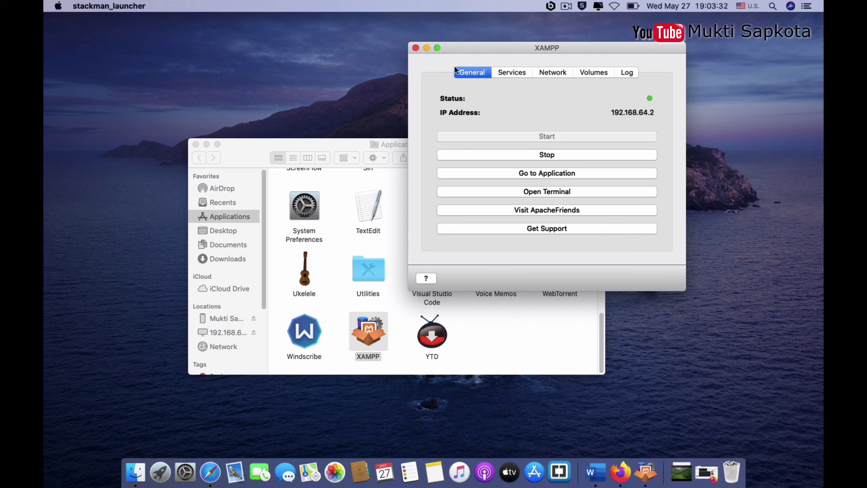
Step: Go to the XAMPP application's welcome page in the browser and open phpMyAdmin from it
click(551, 174)
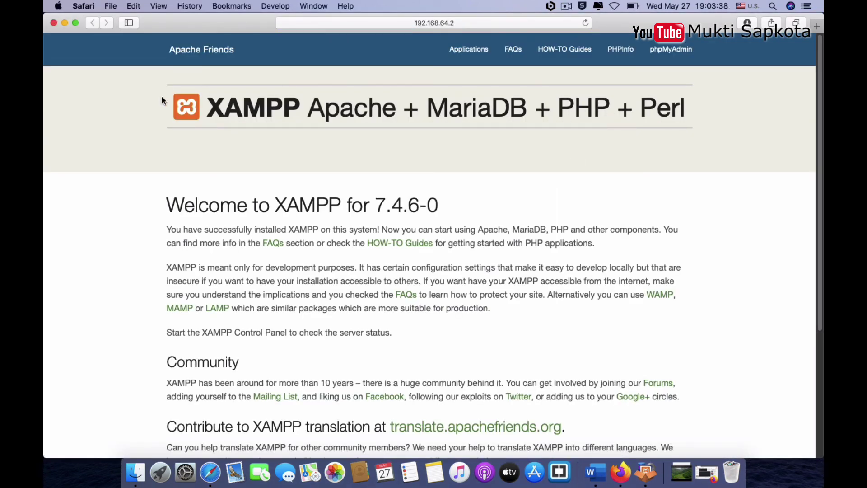
click(672, 52)
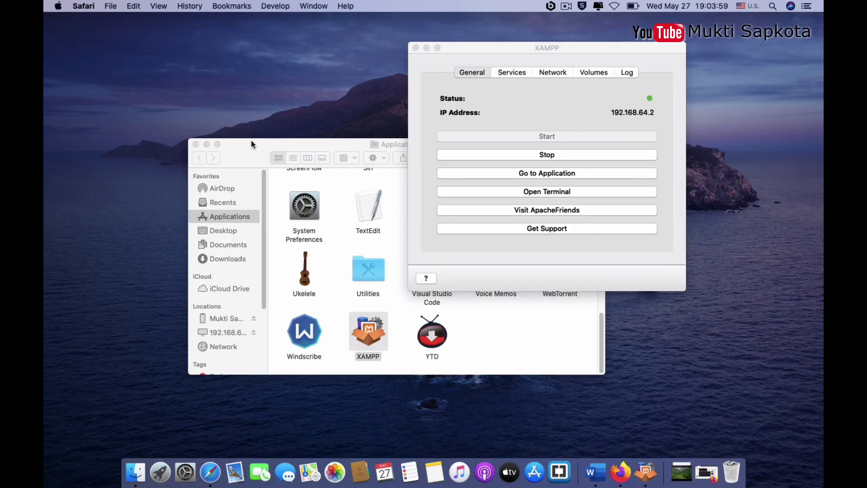
Step: Check the size of the XAMPP application in Finder's file information and close that information
click(372, 331)
right_click(372, 330)
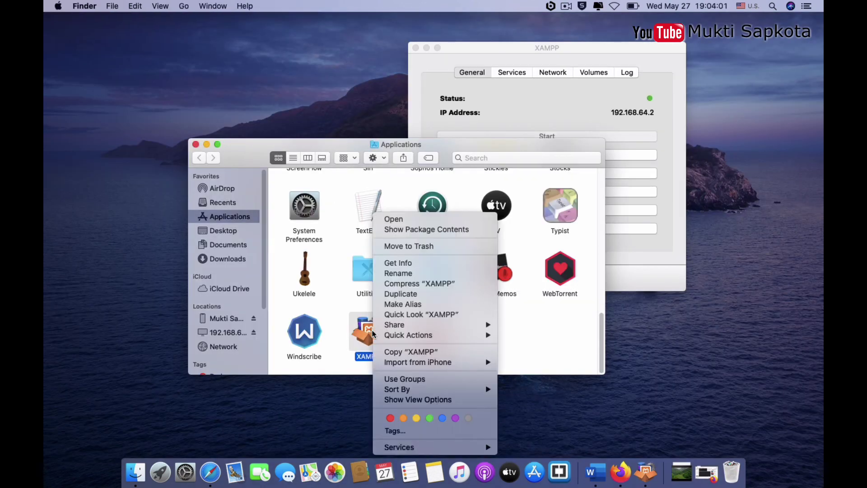
click(404, 263)
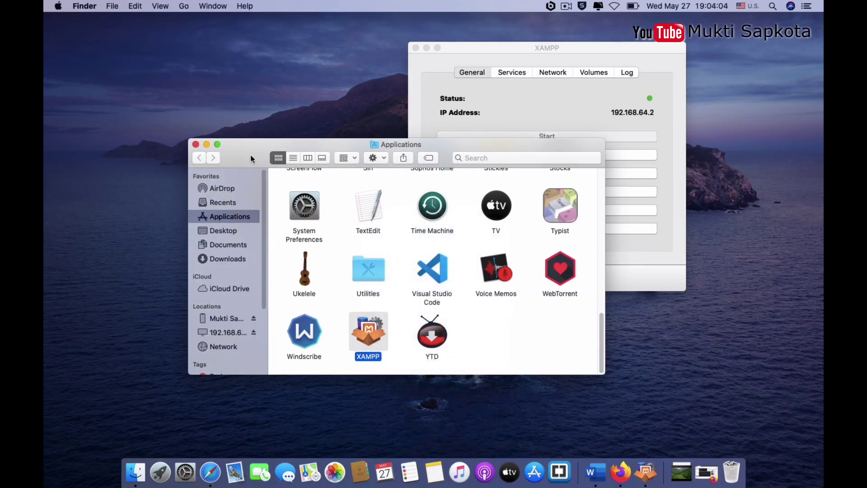
drag(161, 38, 190, 38)
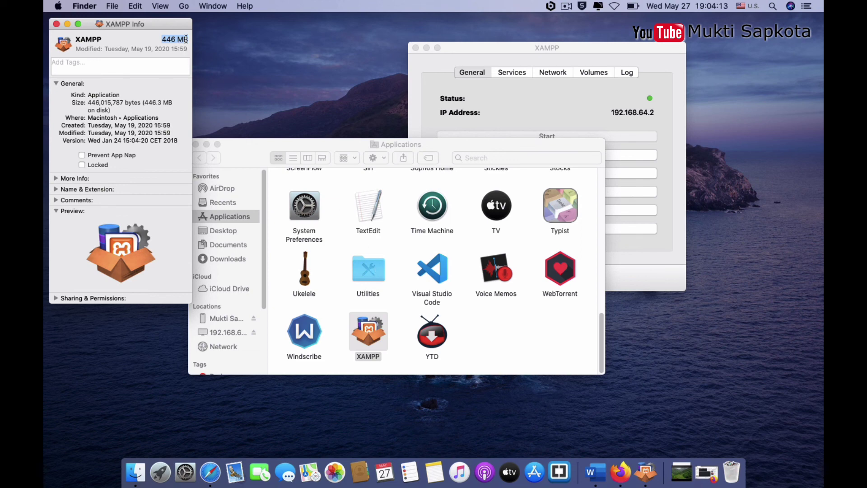
click(56, 24)
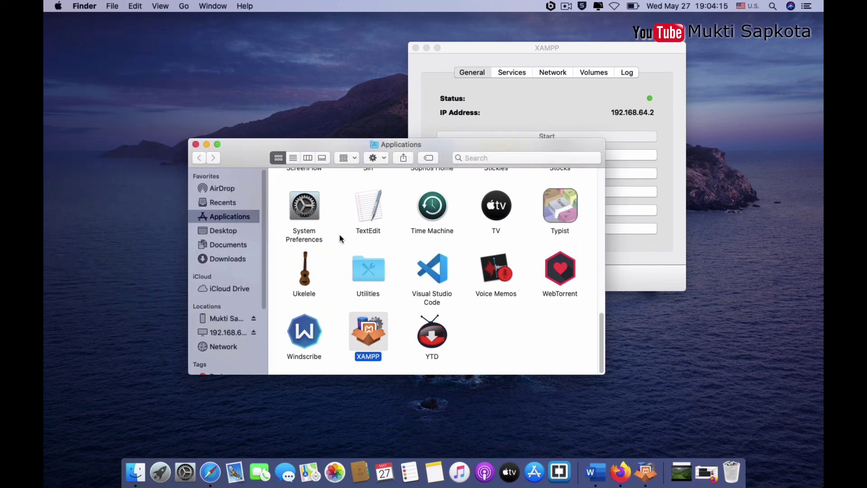
Step: Switch to Safari and check what is included in the two 7.4.6 / PHP 7.4.6 downloads of XAMPP for OS X
click(210, 471)
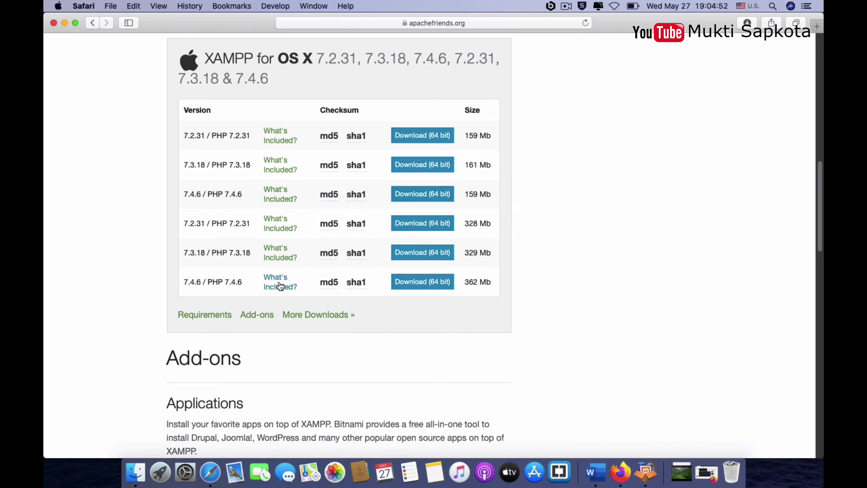
click(275, 197)
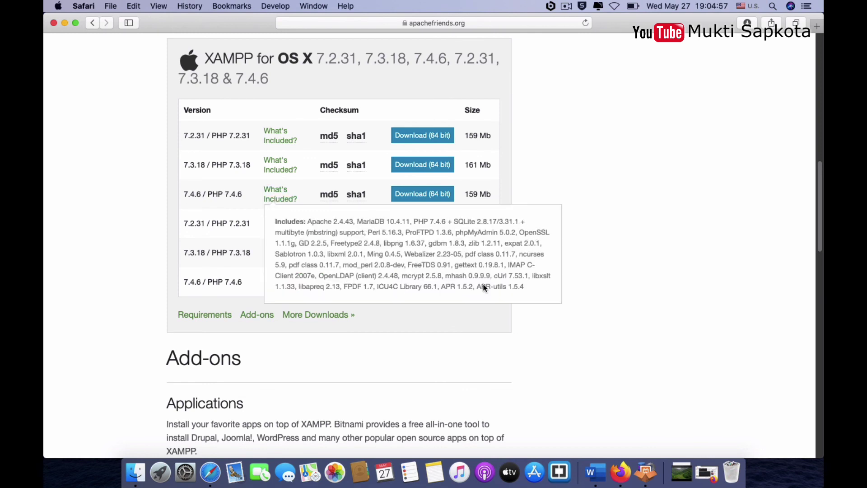
click(241, 283)
click(278, 281)
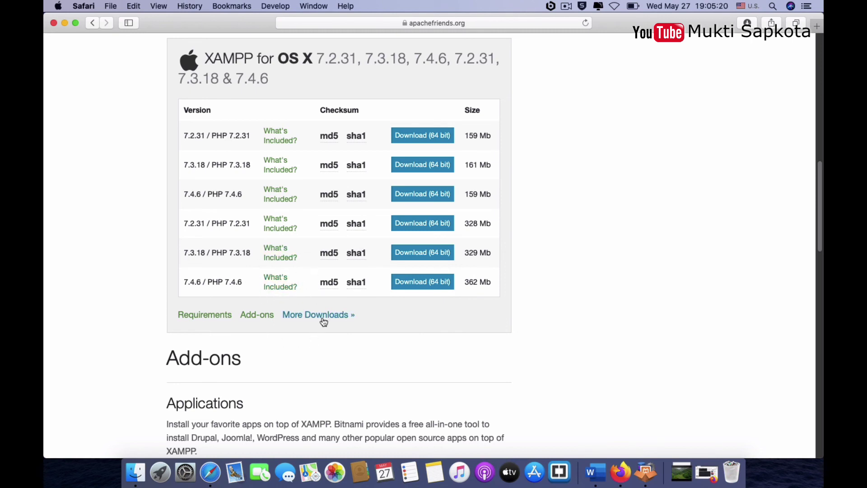
Step: Look through the add-on applications on the XAMPP download page and return to the page's beginning
scroll(335, 359, down, 10)
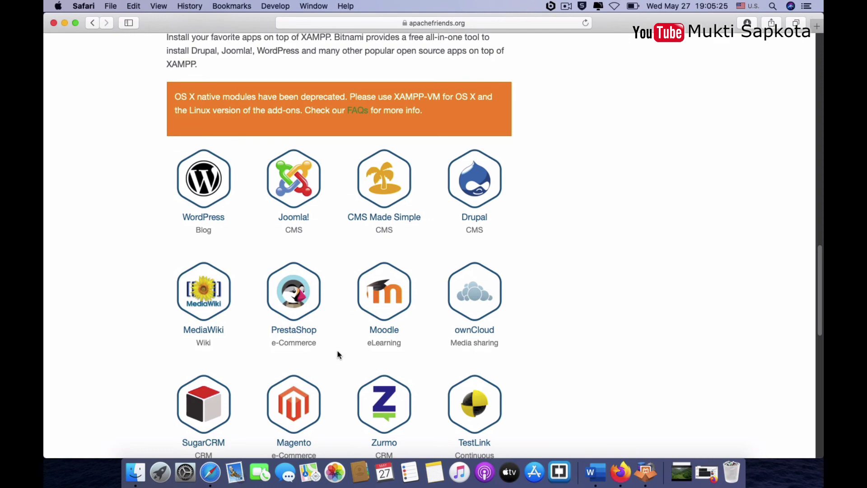
scroll(337, 354, down, 2)
scroll(542, 282, down, 5)
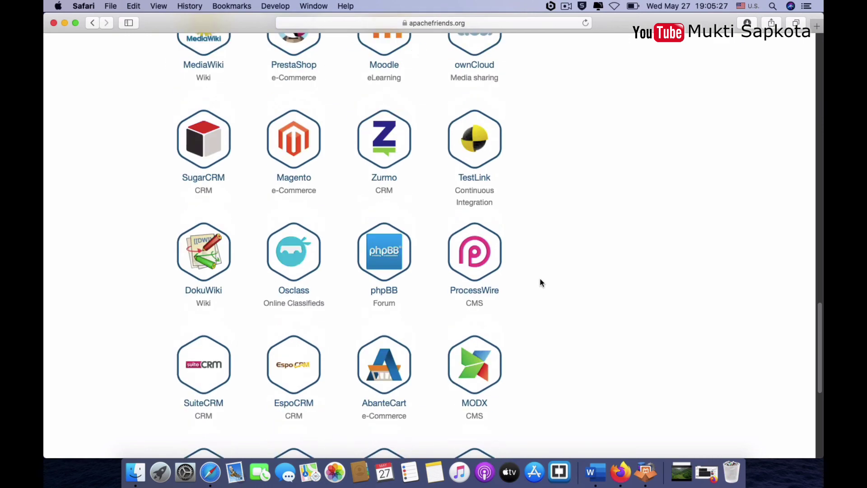
scroll(541, 283, down, 7)
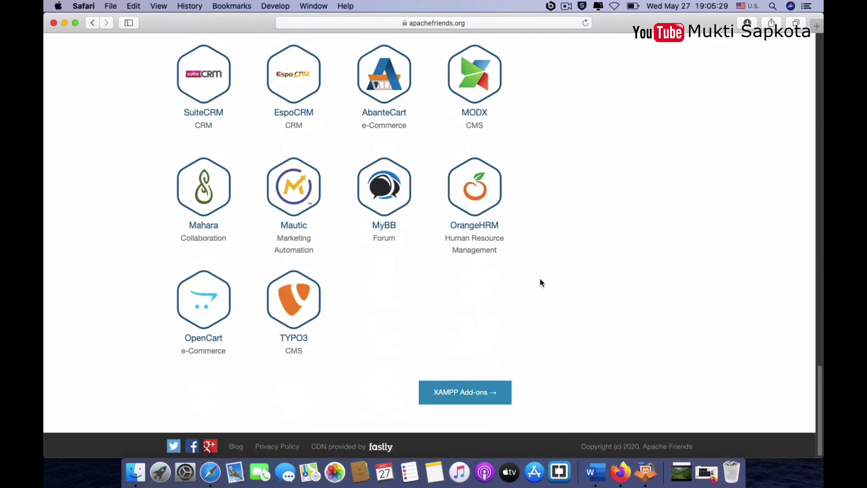
scroll(581, 186, up, 15)
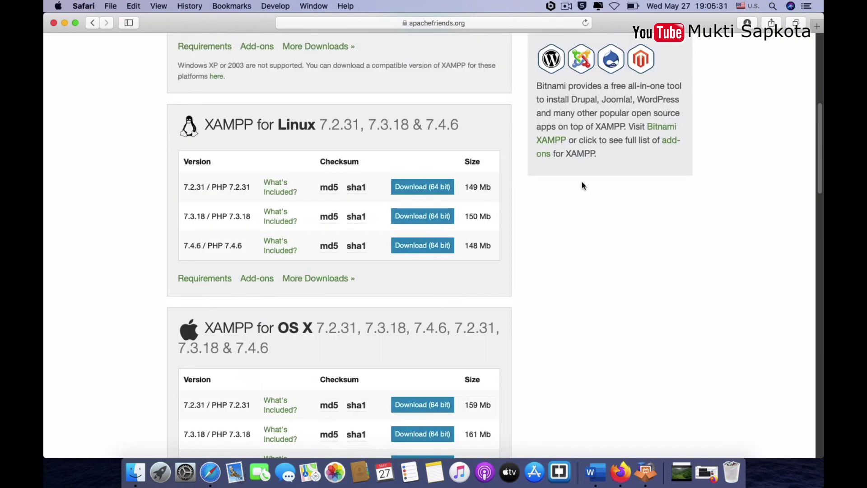
scroll(581, 186, up, 7)
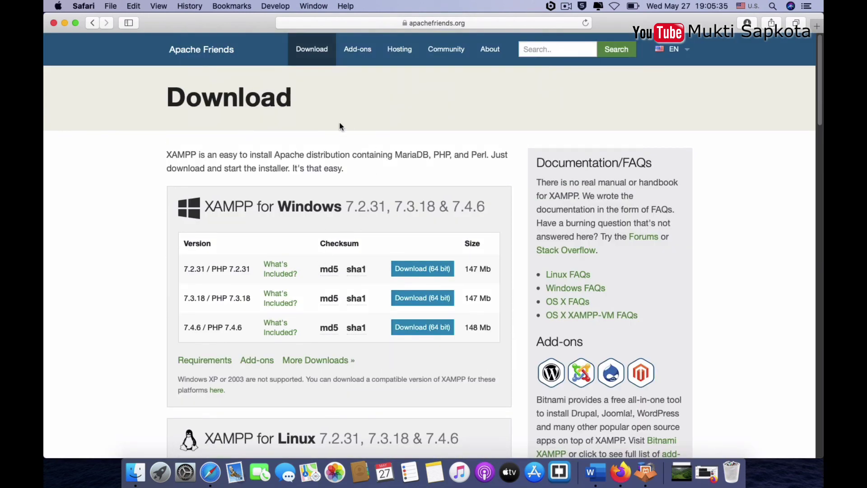